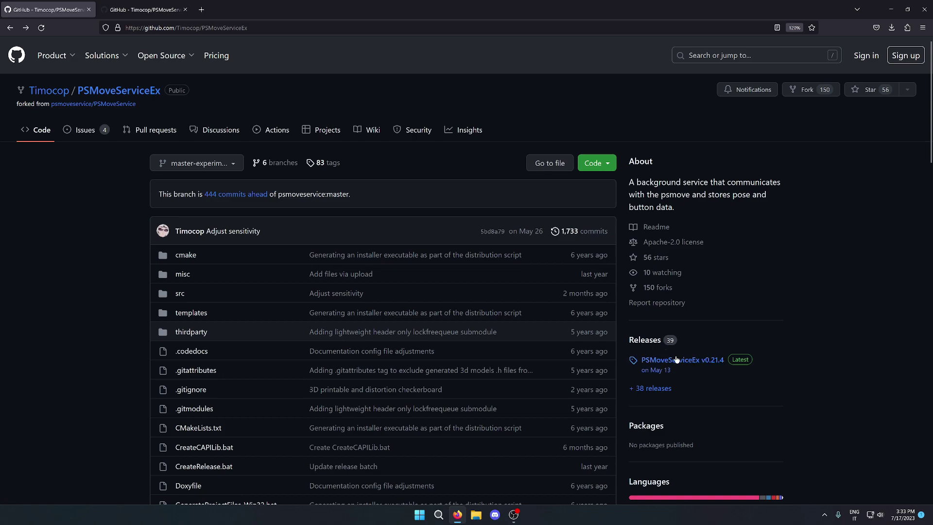
Download PSMoveService.zip from the PSMoveServiceEx v0.21.4 release assets
left_click(645, 362)
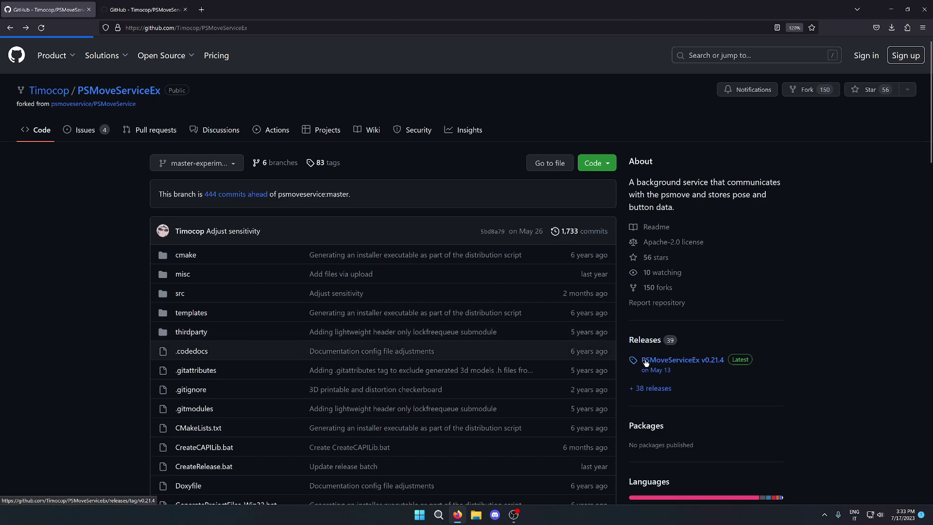
scroll(486, 359, "down", 15)
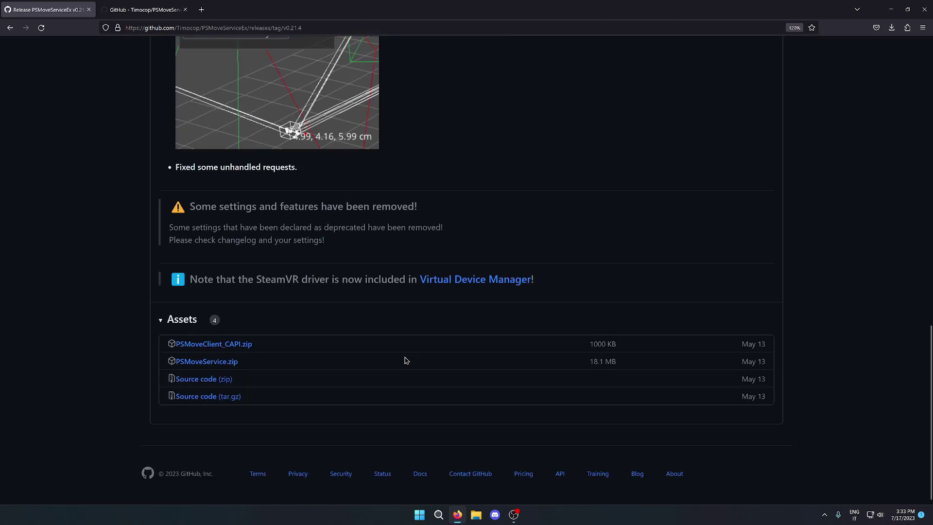
left_click(229, 365)
Download PSMSVirtualDeviceManager.zip from the latest release of the PSMoveServiceEx-Virtual-Device-Manager repository
left_click(145, 9)
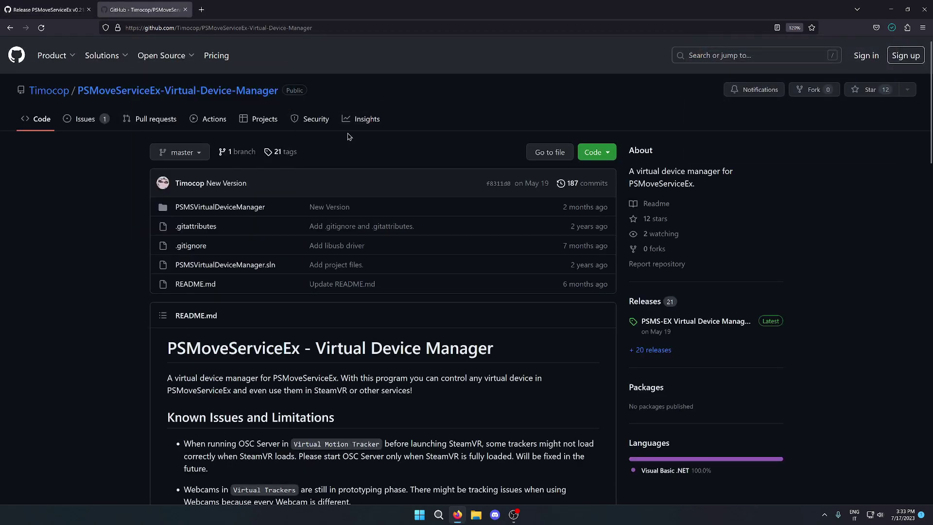
left_click(650, 330)
scroll(287, 344, "down", 5)
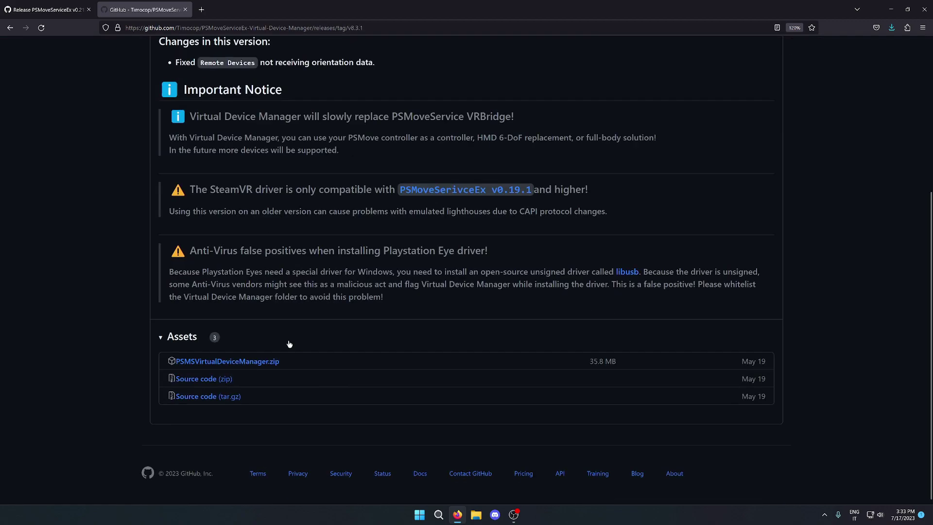
left_click(257, 364)
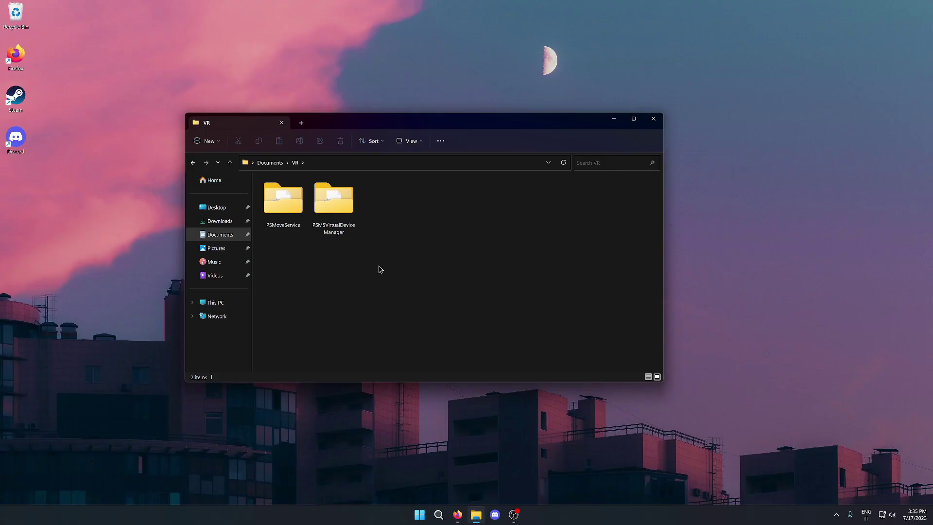
left_click_drag(380, 269, 258, 174)
left_click(317, 258)
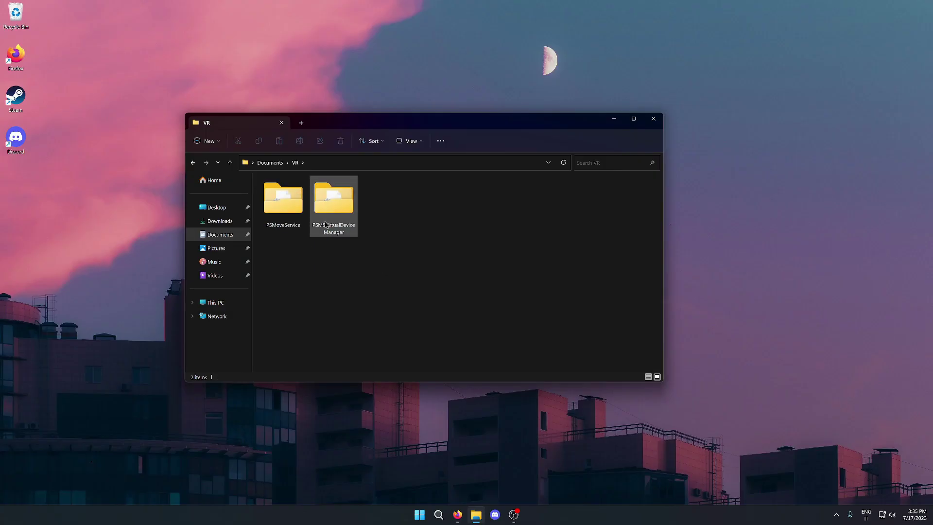
left_click(886, 515)
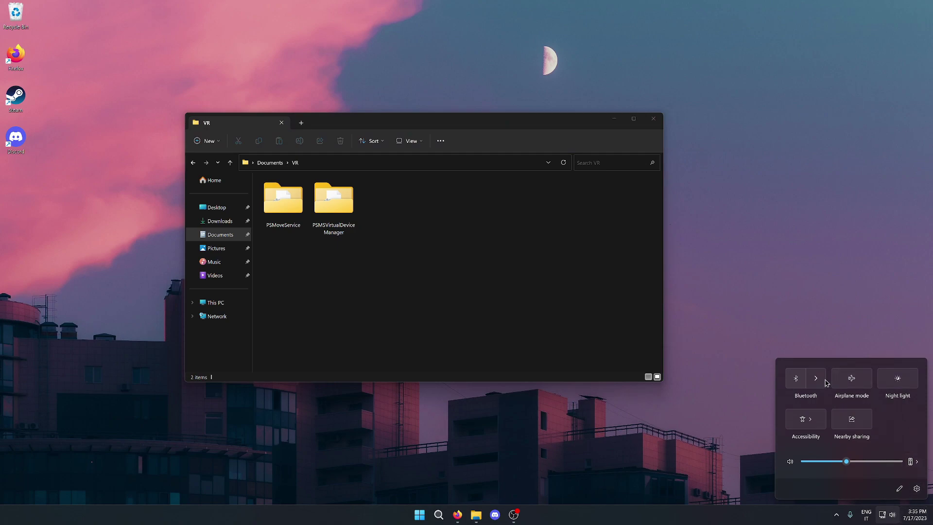
left_click(283, 199)
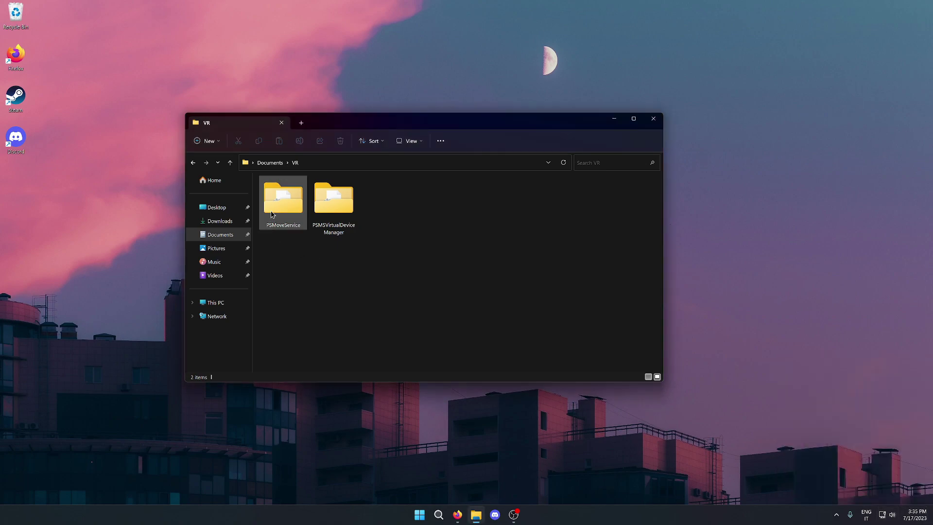
Launch PSMoveServiceAdmin and PSMoveConfigTool from the PSMoveService folder, and connect the config tool to the local server
double_click(283, 199)
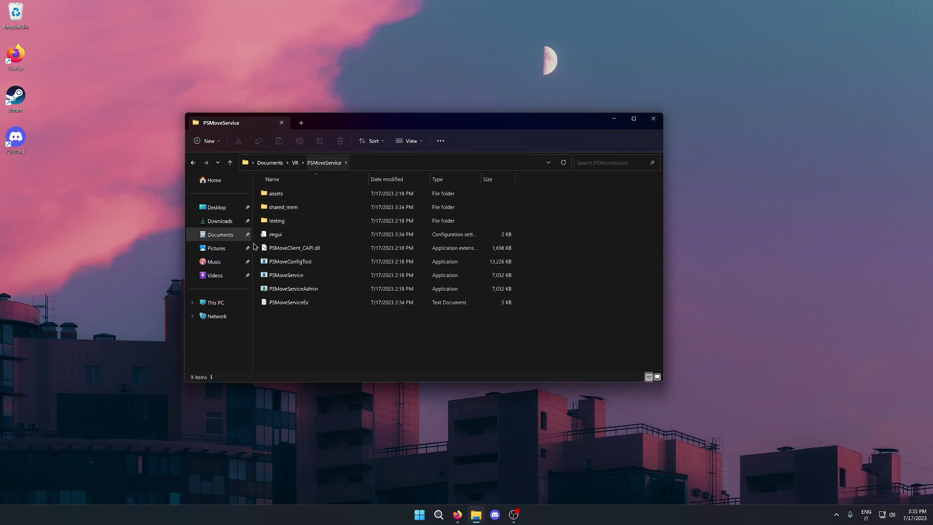
double_click(278, 292)
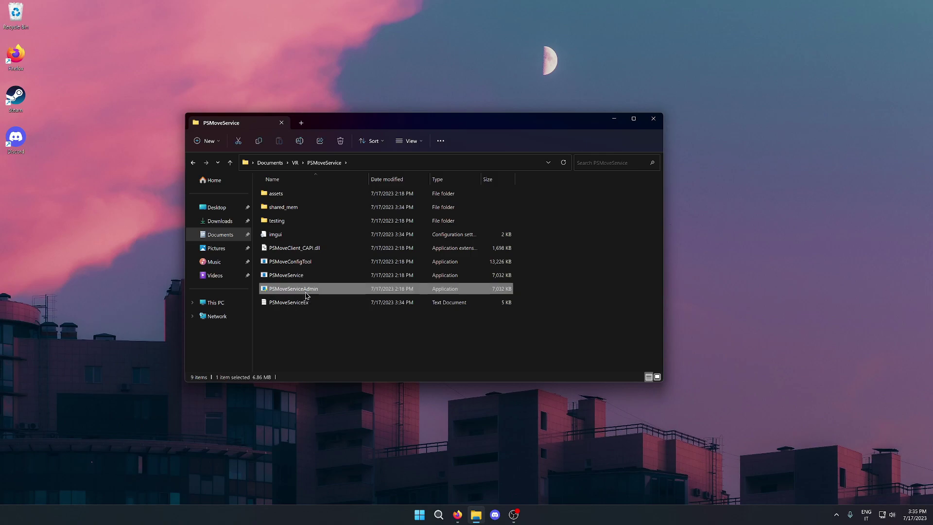
double_click(307, 265)
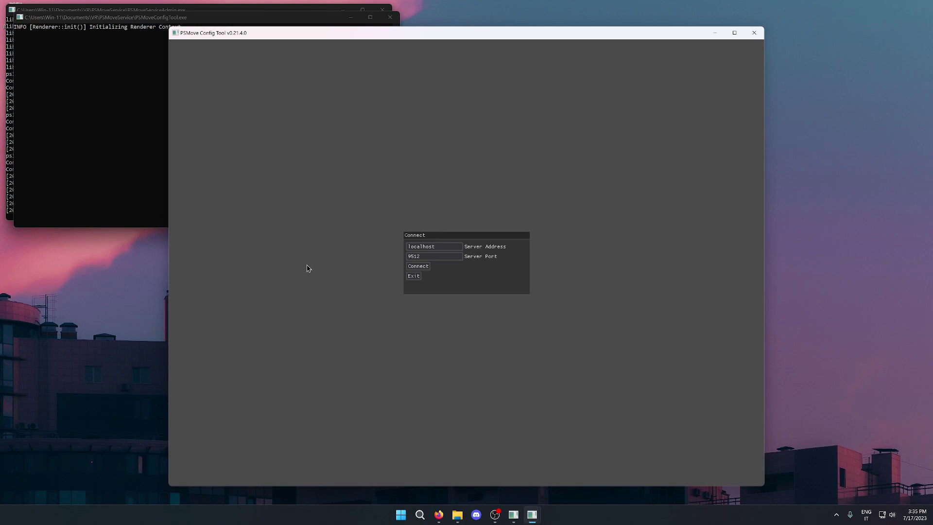
left_click(424, 267)
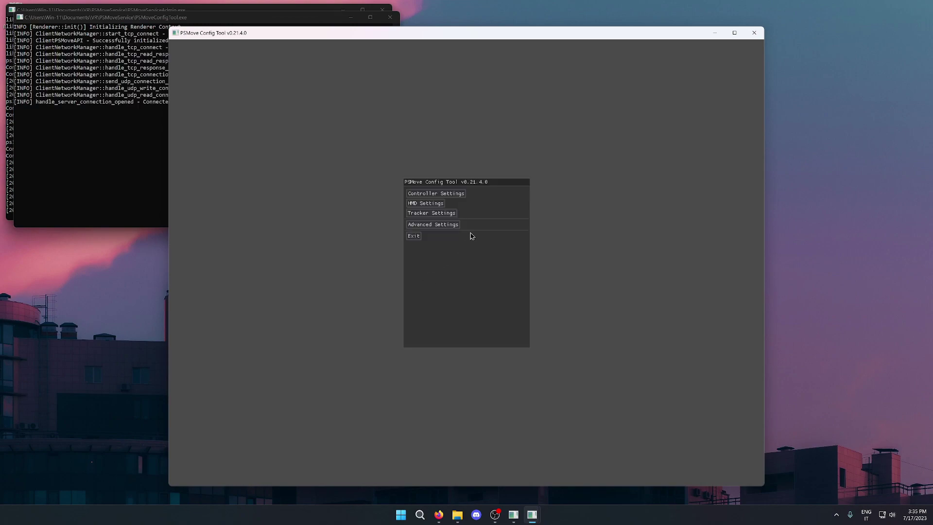
Pair both PS Move controllers with the Bluetooth host in the controller settings
left_click(439, 193)
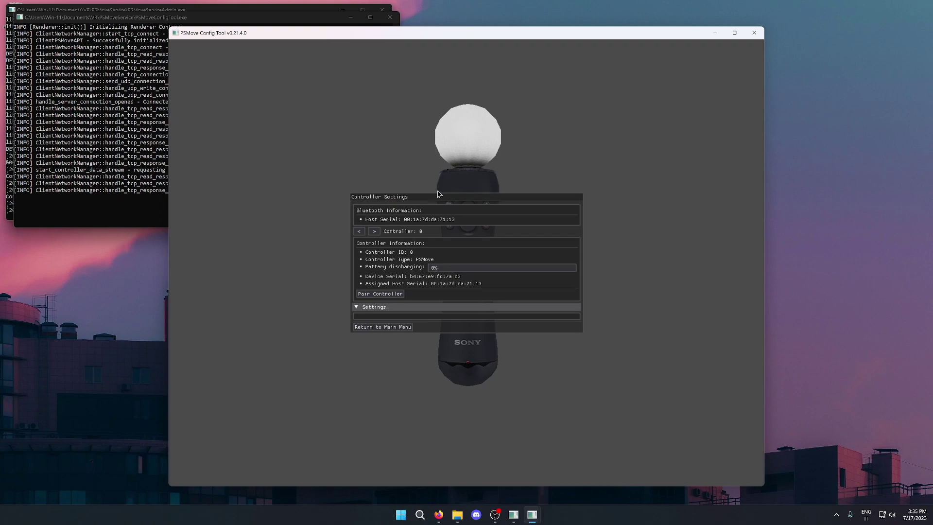
left_click(377, 294)
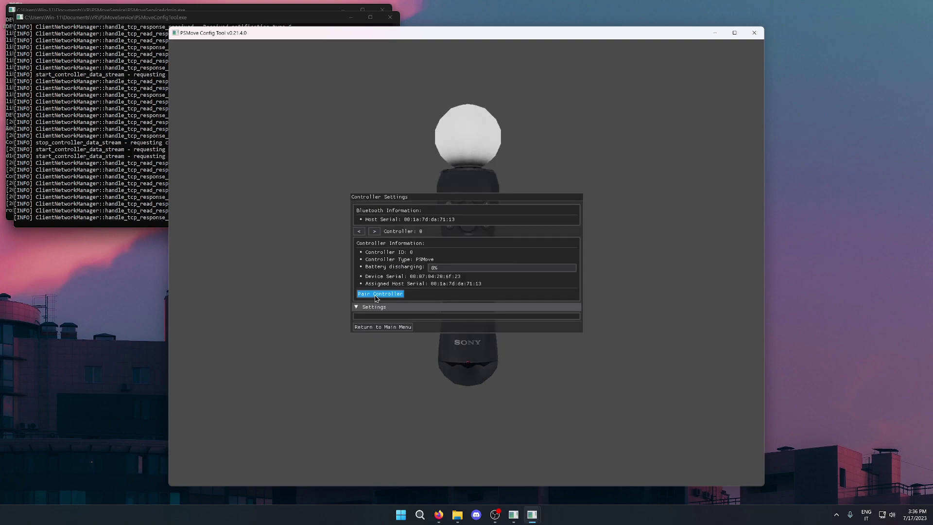
left_click(377, 294)
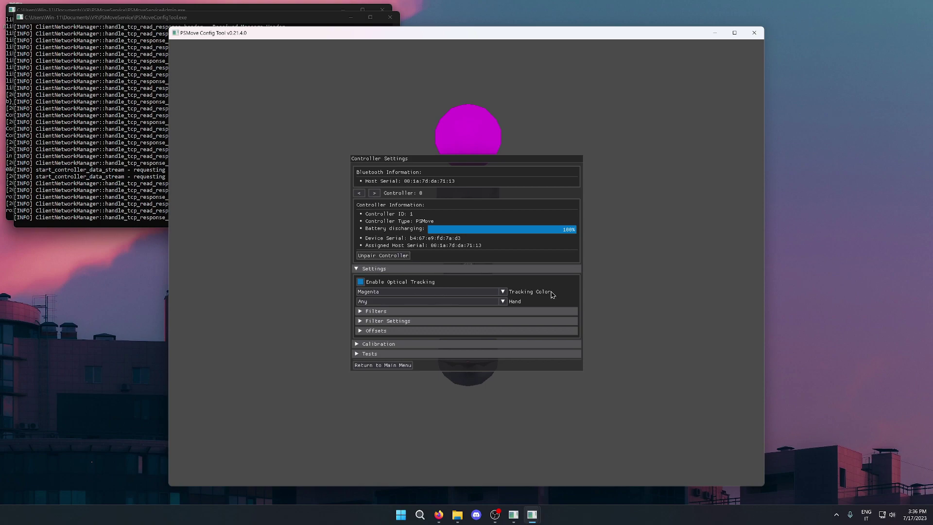
Set the tracking color to Red for the first controller and Blue for the second controller
left_click(453, 291)
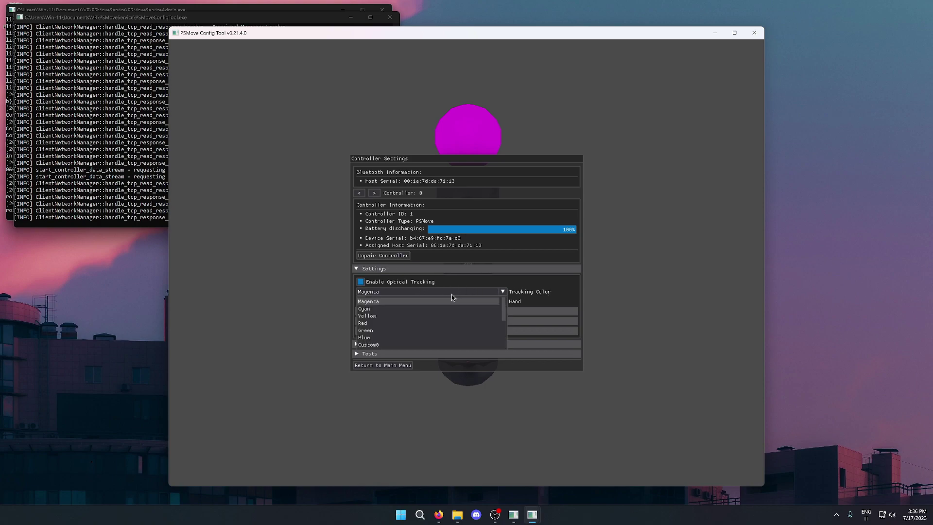
left_click(383, 322)
left_click(374, 192)
left_click(392, 292)
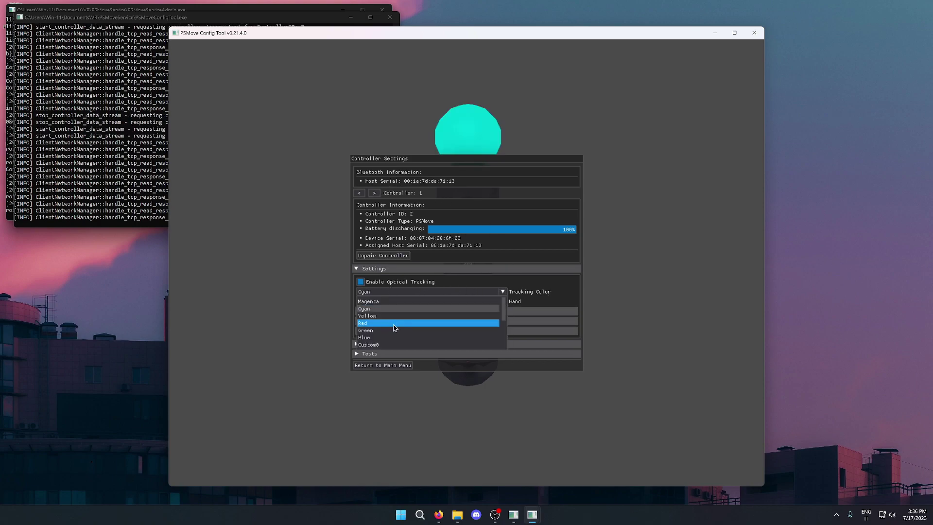
left_click(387, 336)
Calibrate the magnetometer of the first controller and finish the calibration
left_click(374, 194)
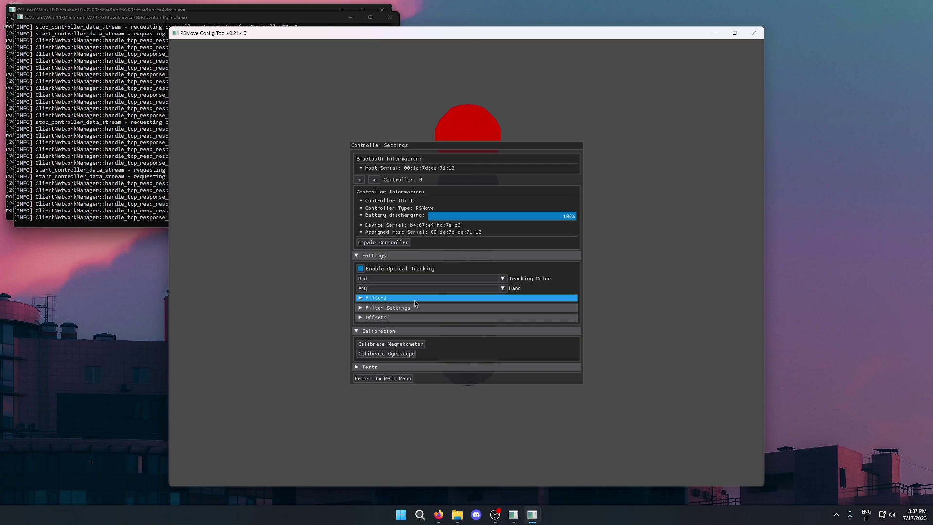
left_click(374, 344)
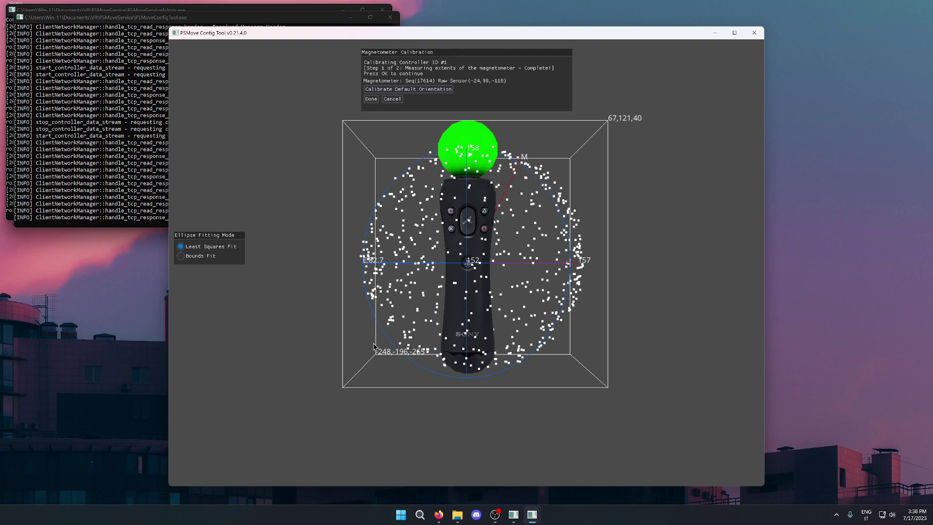
left_click(373, 100)
left_click(375, 95)
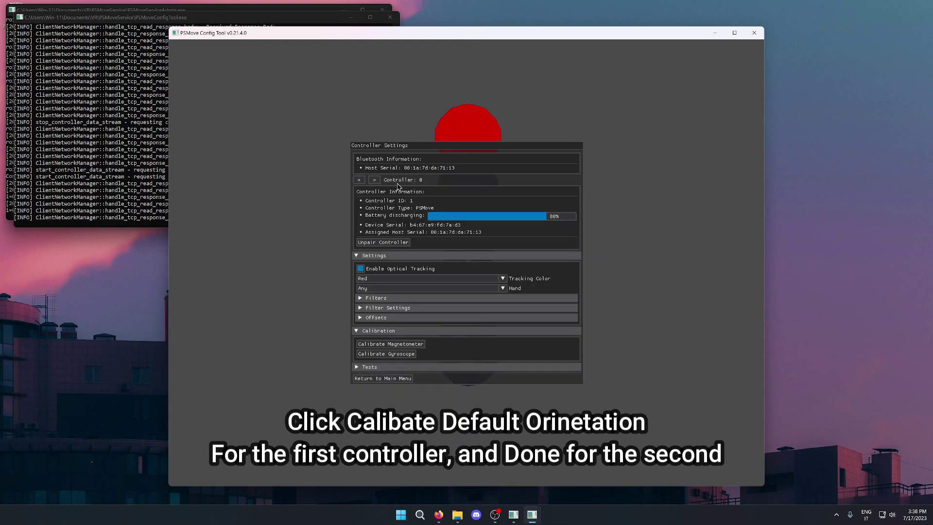
Calibrate the first controller's gyroscope and switch to the next controller
left_click(407, 354)
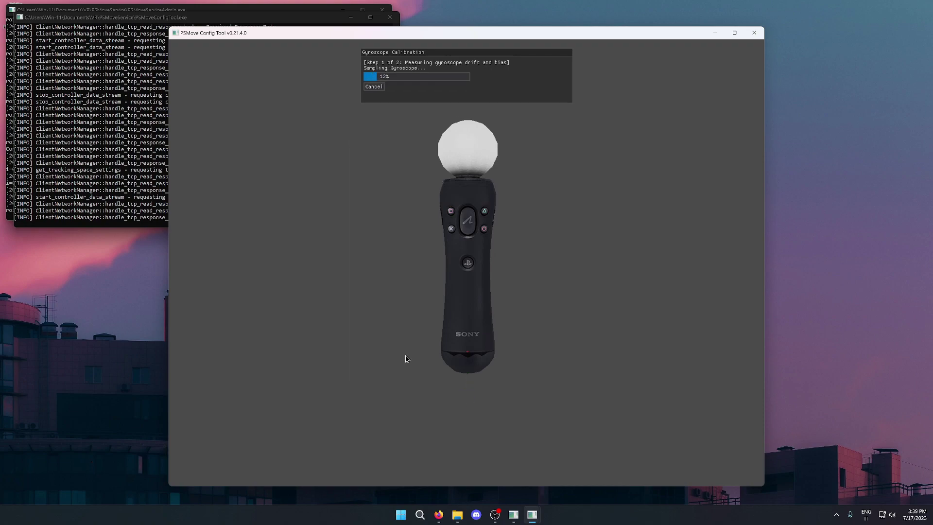
left_click(374, 86)
left_click(374, 180)
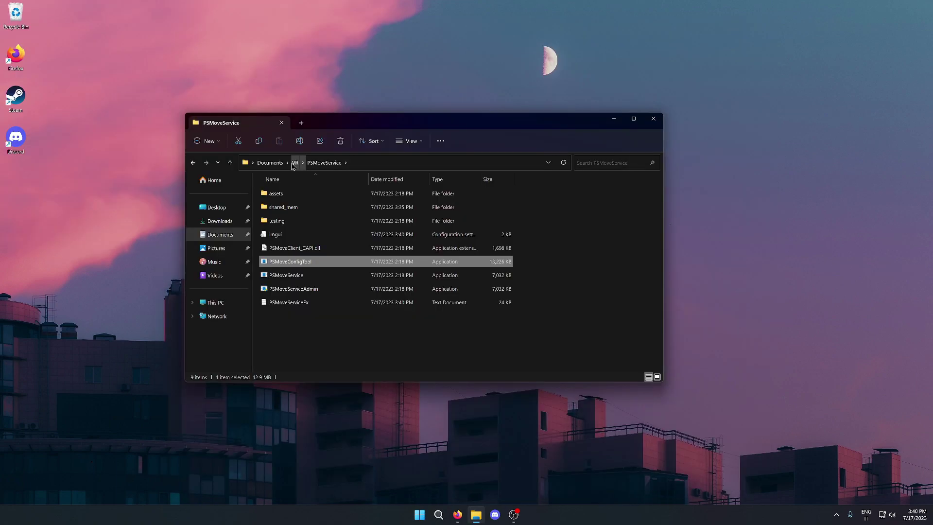
Launch PSMSVirtualDeviceManager from its folder under VR, install the PlayStation Eye drivers, and close the manager
left_click(294, 162)
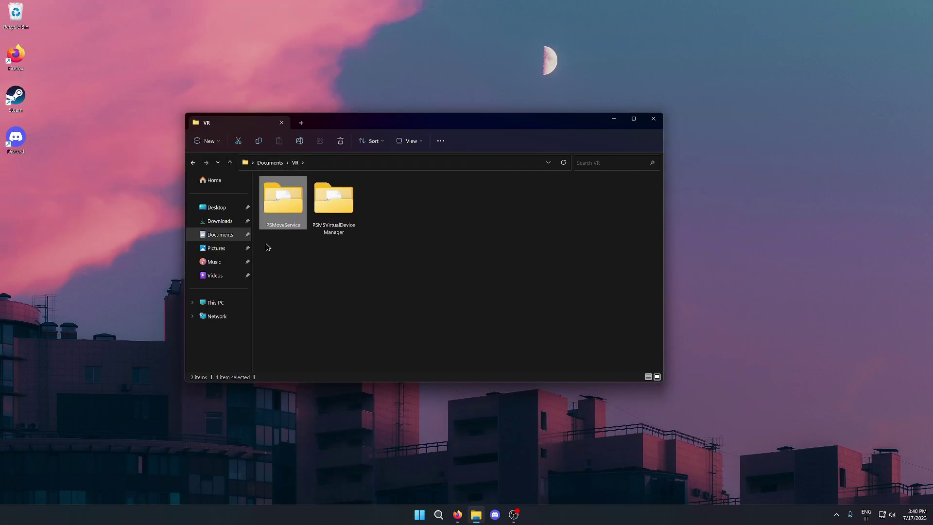
double_click(350, 233)
scroll(360, 236, "down", 7)
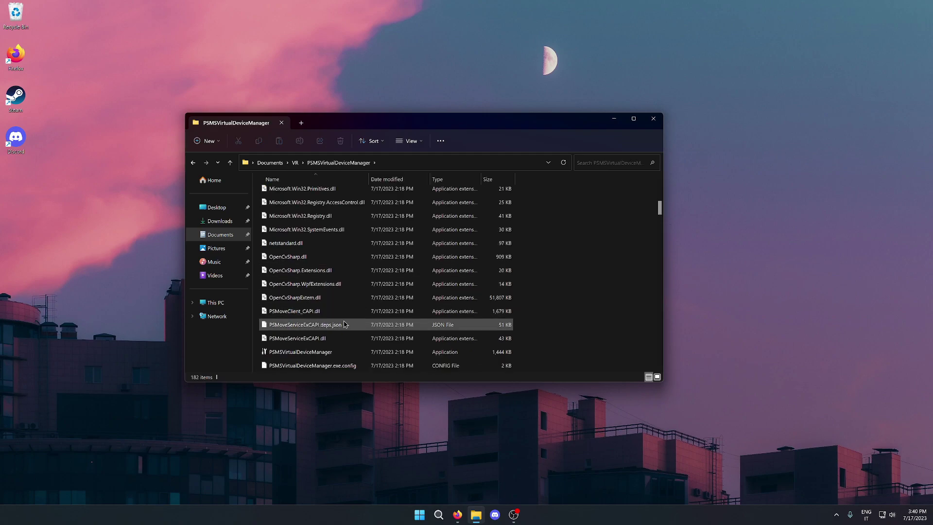
left_click(344, 350)
double_click(344, 350)
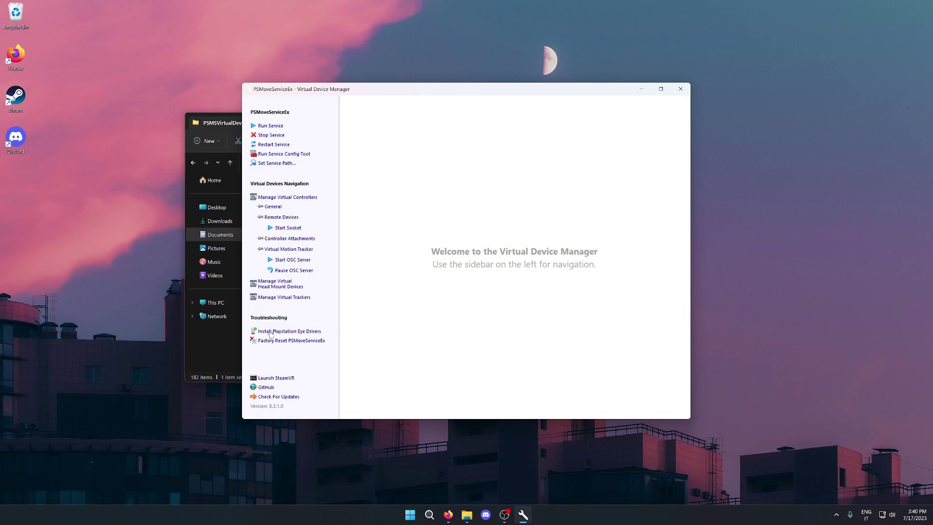
left_click(294, 332)
left_click(680, 89)
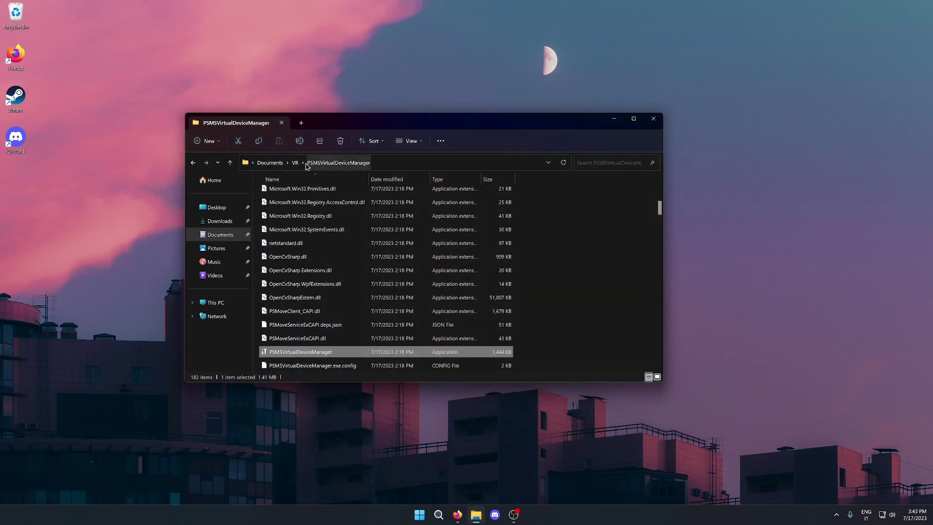
Start PSMoveService without admin rights from the PSMoveService folder, and open PSMoveConfigTool connected to it
left_click(294, 163)
double_click(294, 204)
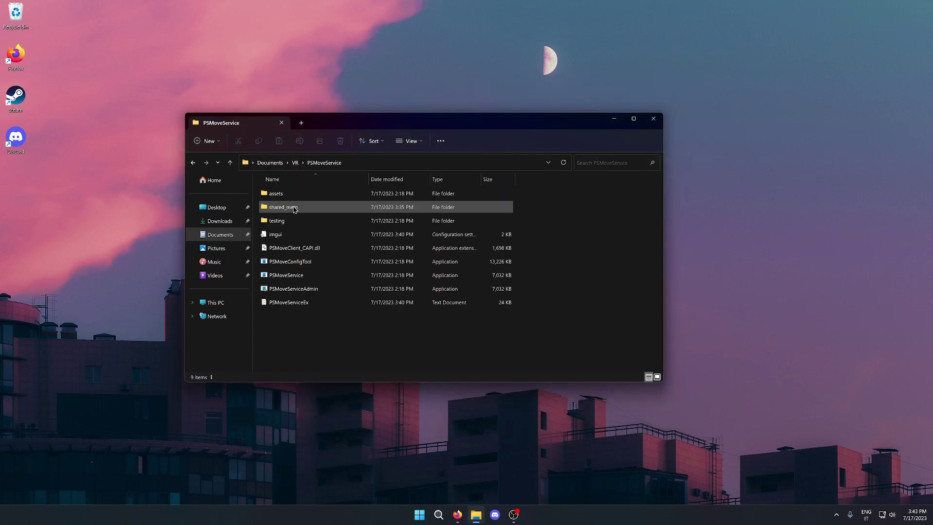
double_click(285, 275)
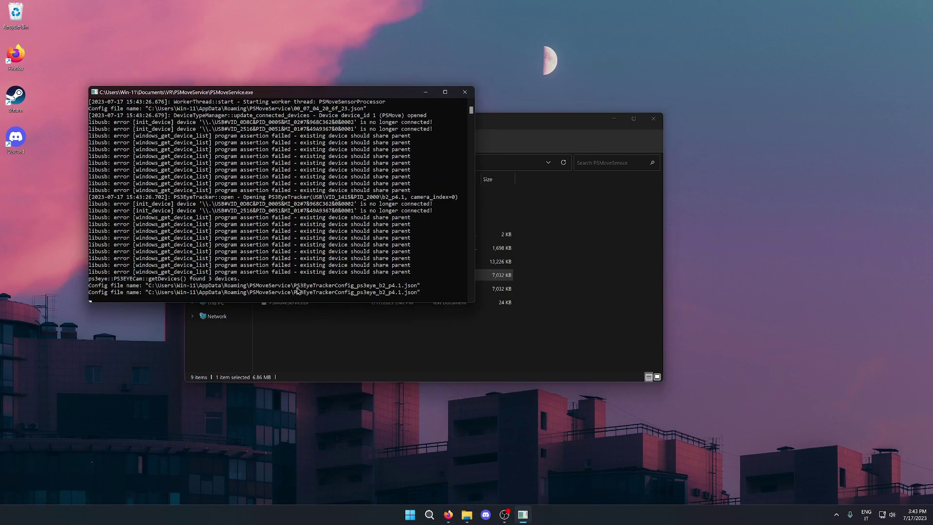
left_click_drag(301, 93, 223, 20)
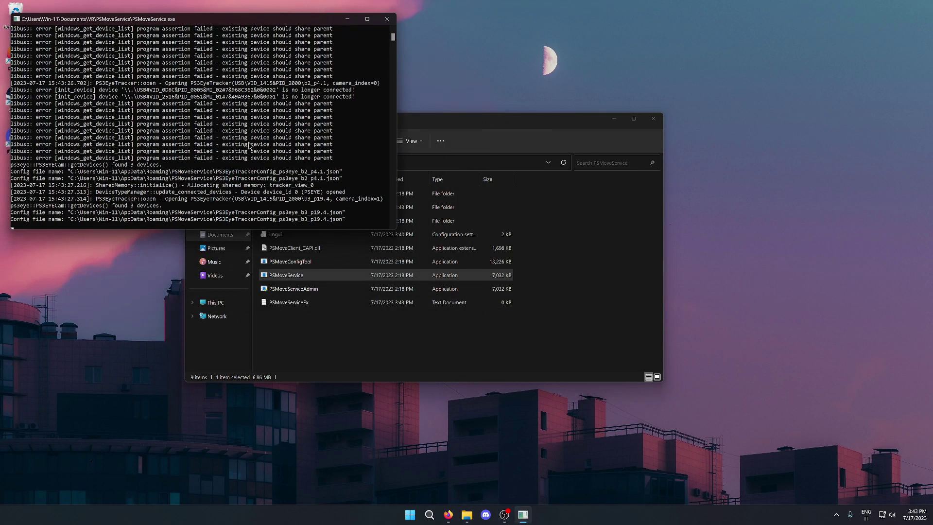
left_click(301, 330)
double_click(328, 262)
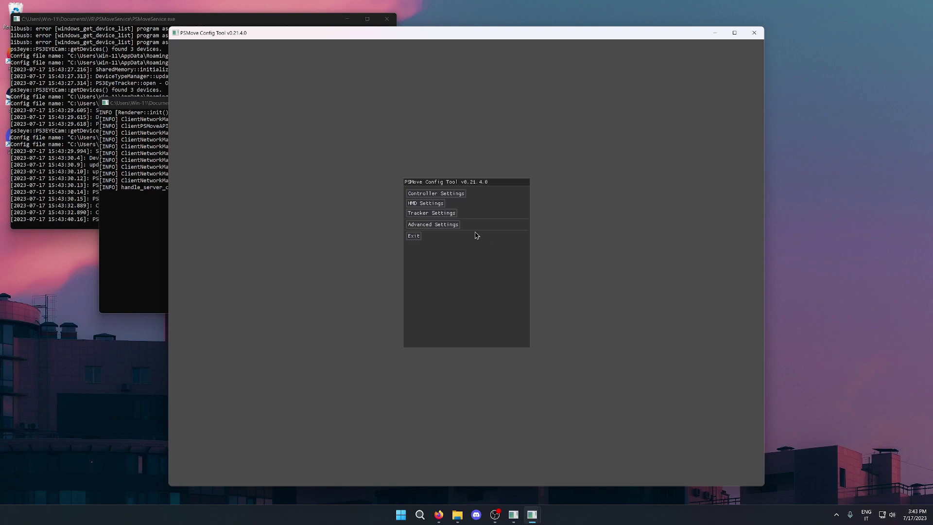
Add one virtual HMD in the advanced settings and restart PSMoveServiceEx to apply it
left_click(448, 225)
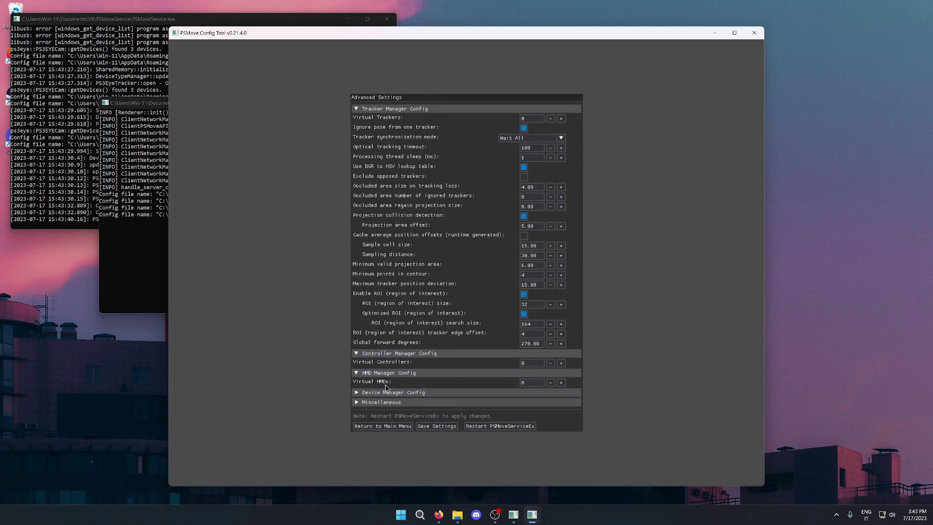
left_click(560, 382)
left_click(494, 428)
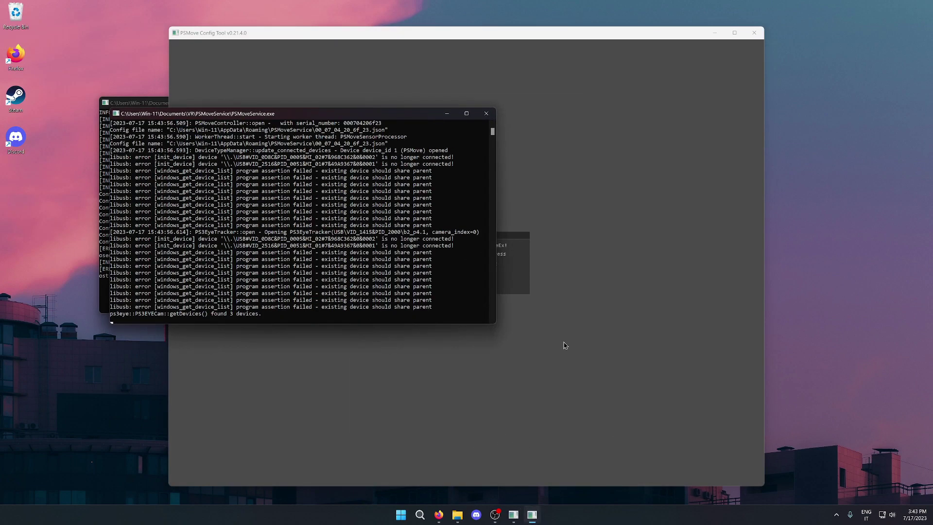
Set the virtual HMD's tracking color to Yellow and return to the main menu
left_click(374, 272)
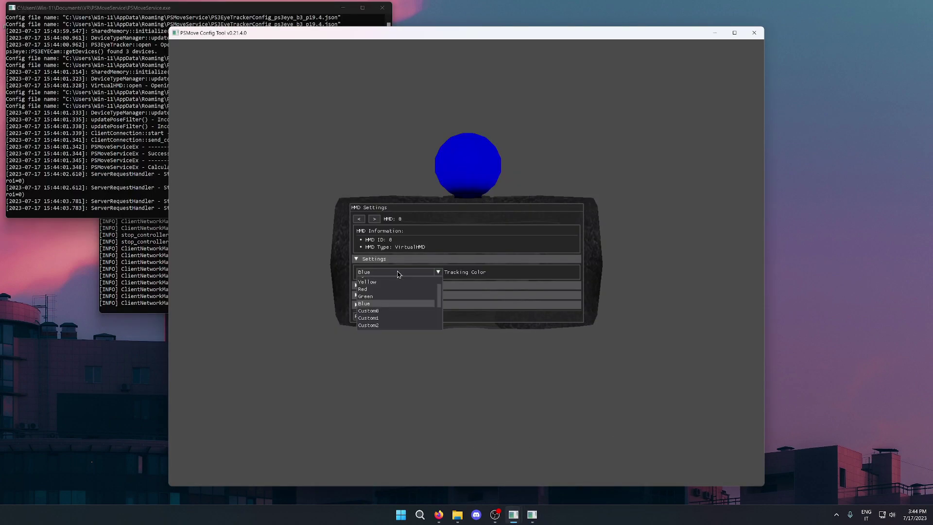
left_click(368, 281)
left_click(387, 317)
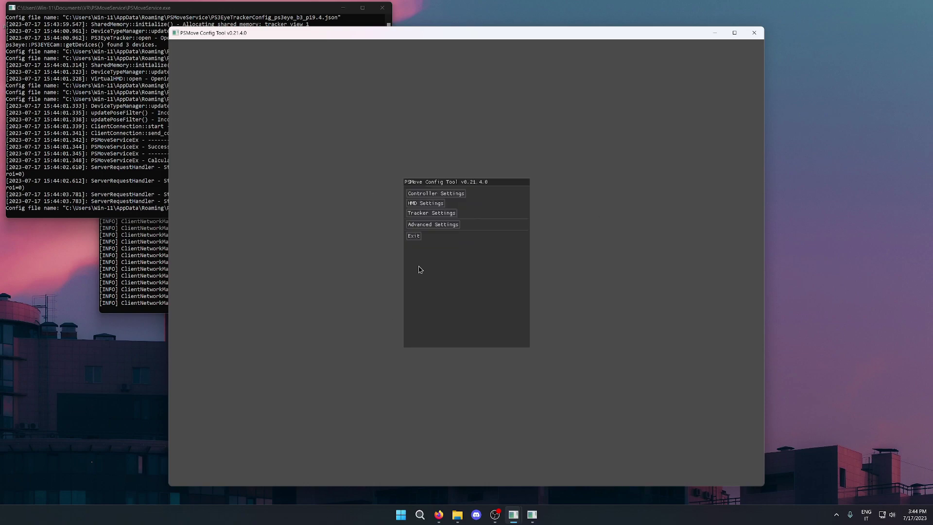
Set controller 1's tracking color to Blue in the controller settings and return to the main menu
left_click(425, 197)
left_click(373, 187)
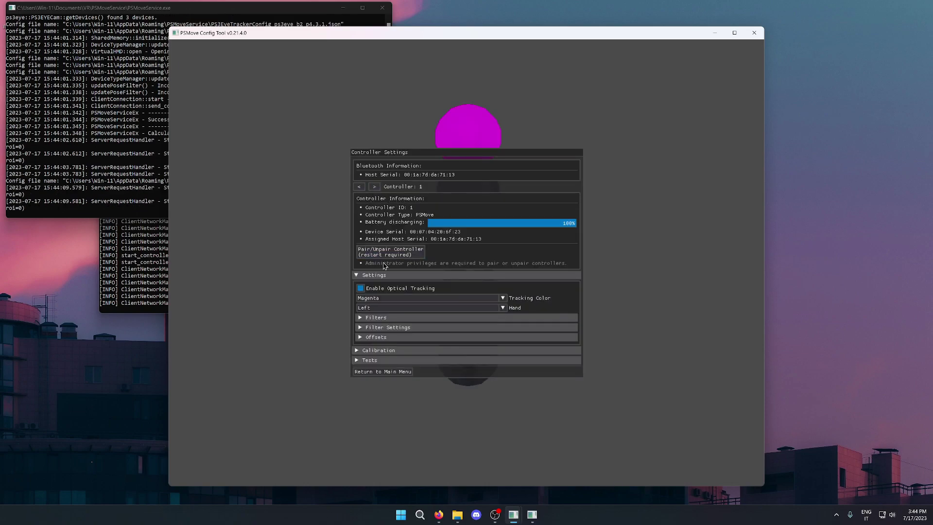
left_click(382, 297)
left_click(378, 344)
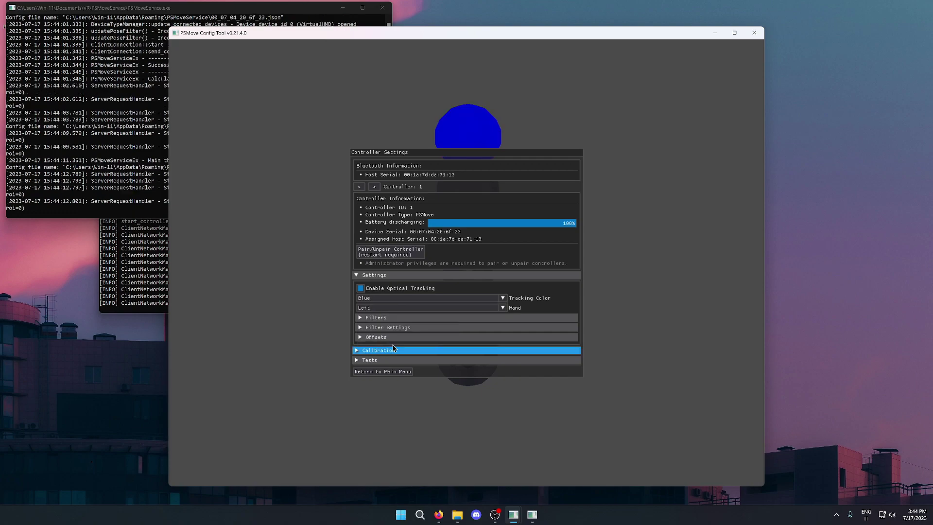
left_click(358, 186)
left_click(378, 371)
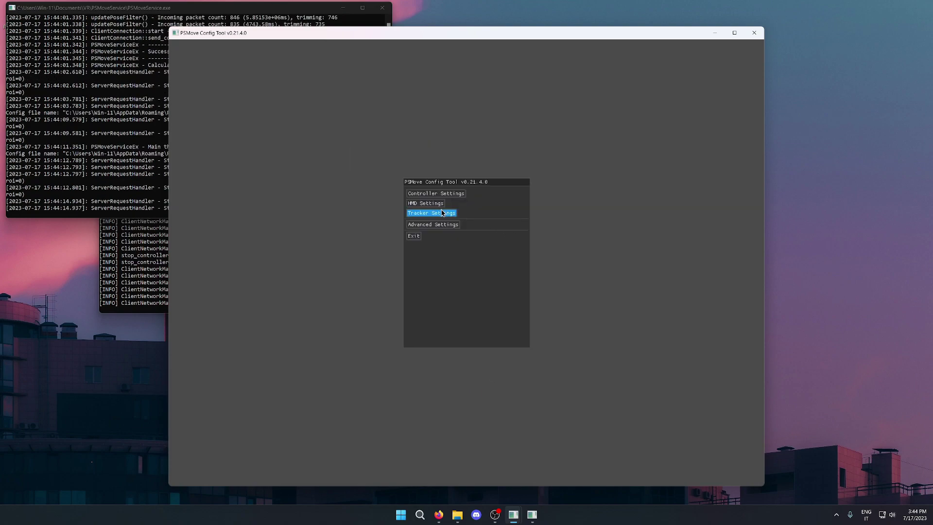
In the tracking color calibration for controller 0, set tracker 0's frame rate to 60 and manually detect the bulb's red color
left_click(442, 213)
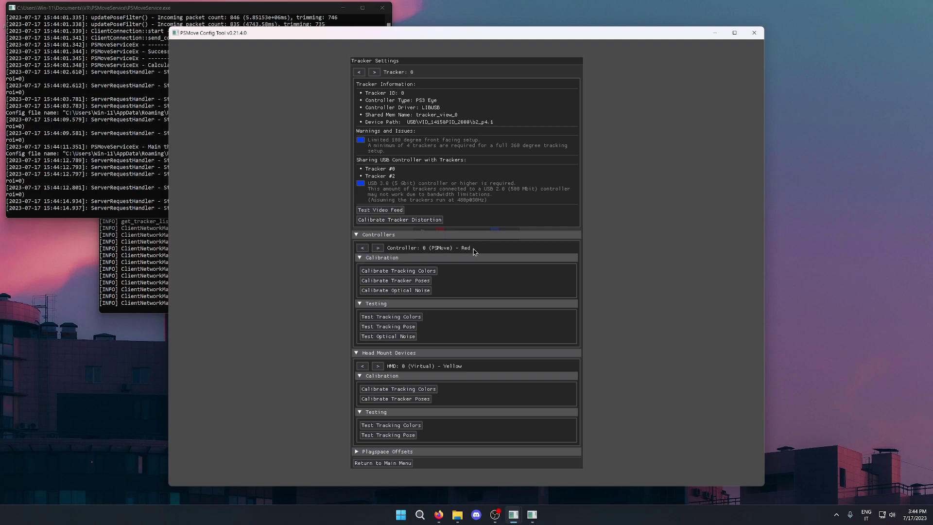
left_click(428, 271)
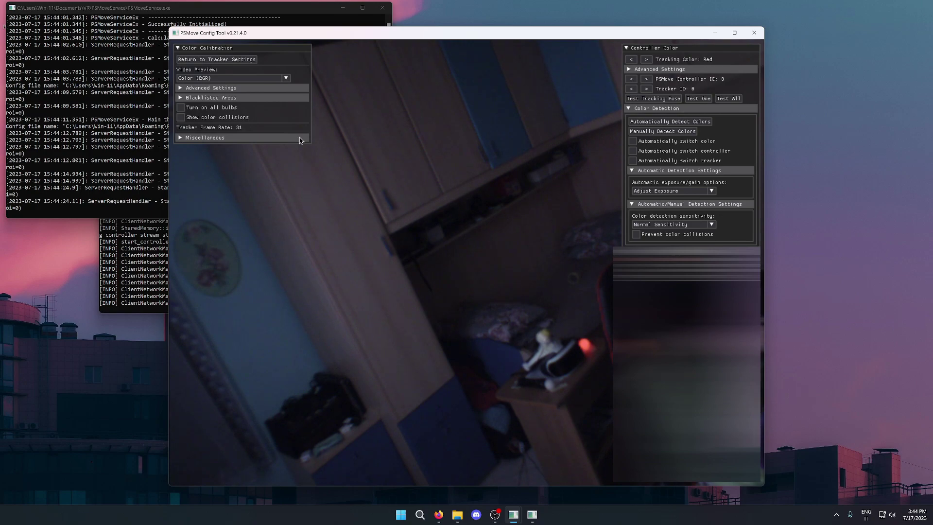
left_click(233, 90)
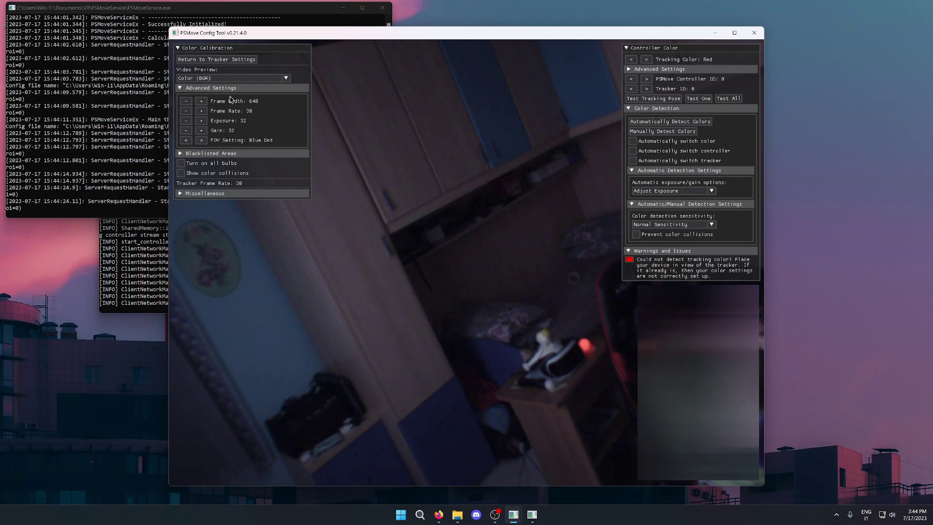
left_click(202, 111)
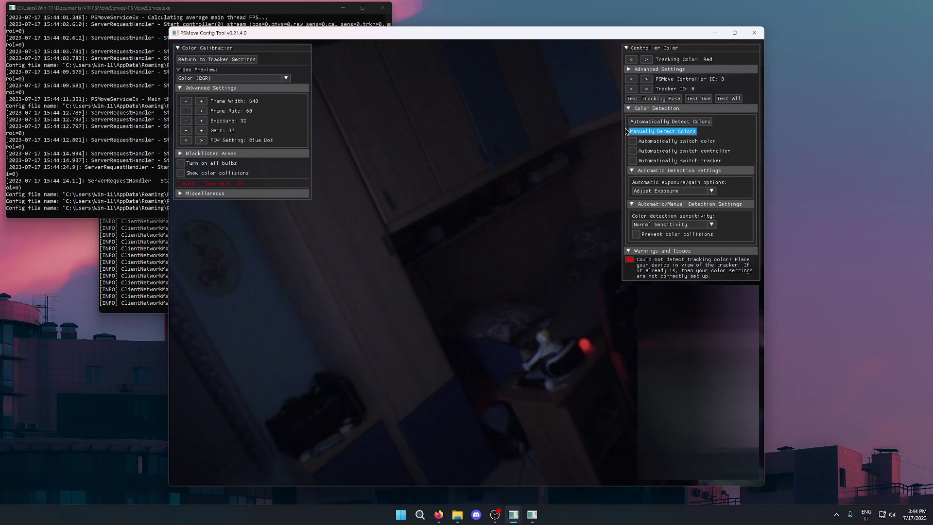
left_click(648, 132)
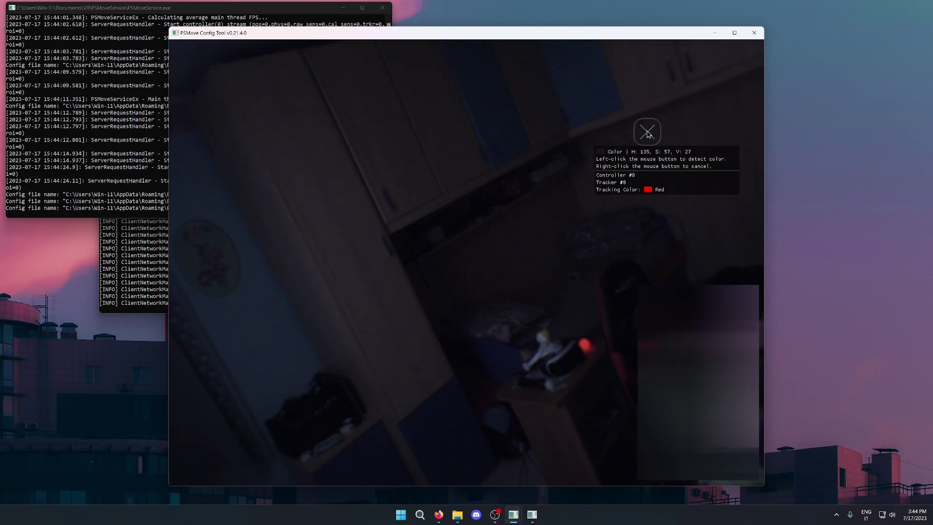
left_click(585, 345)
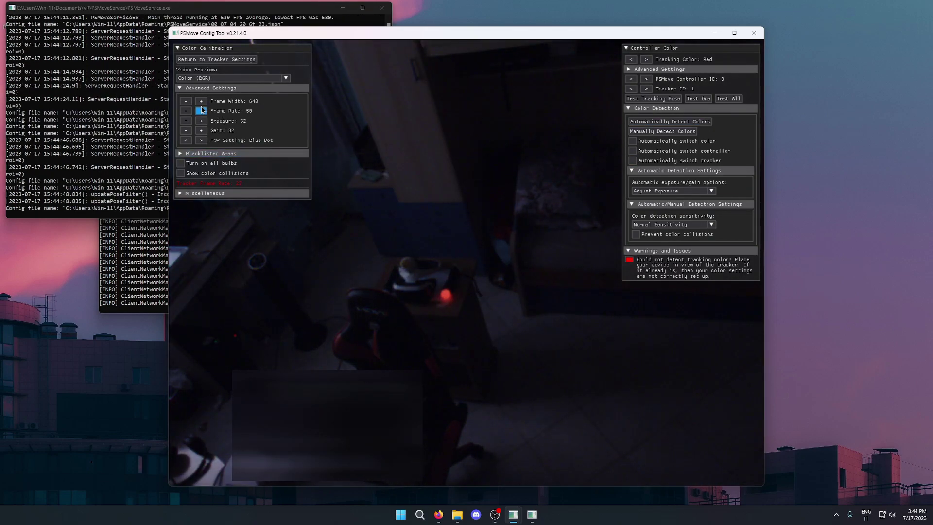
Raise tracker 1's frame rate, manually detect controller 0's red color on it, and return to the tracker settings
left_click(201, 110)
left_click(680, 132)
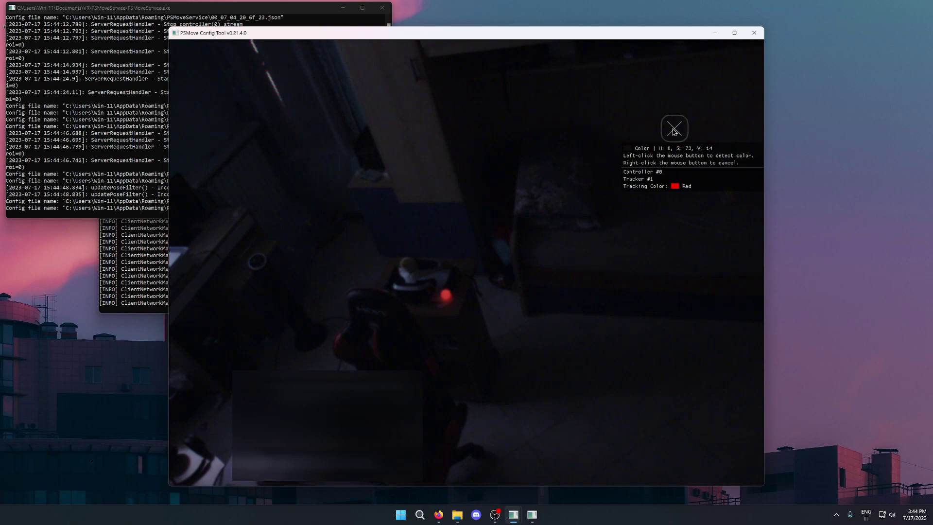
left_click(221, 59)
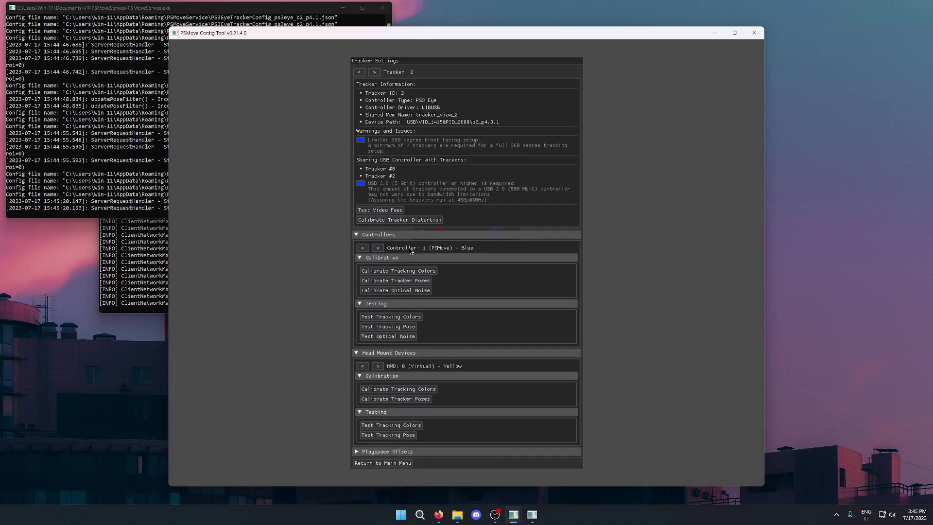
Manually detect controller 1's blue color on tracker 2, and open the tracking color calibration for the yellow virtual HMD
left_click(416, 271)
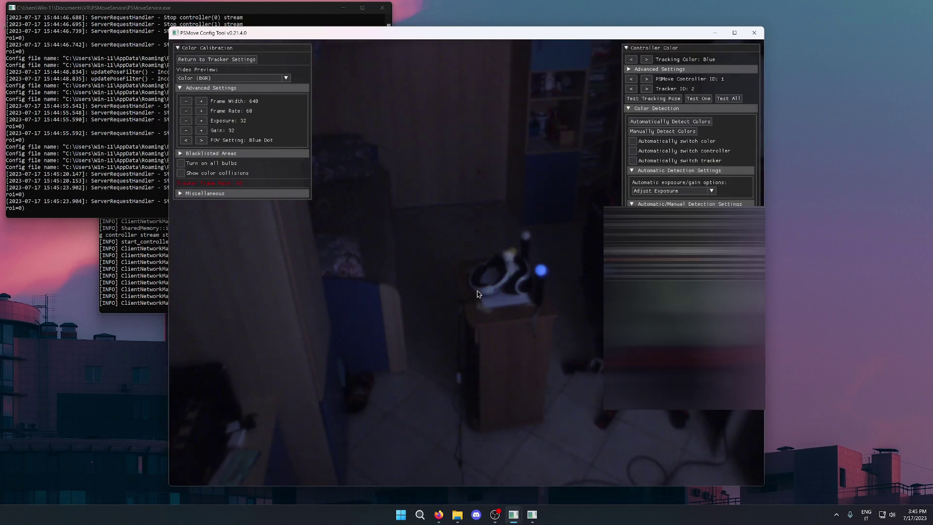
left_click(655, 130)
left_click(541, 271)
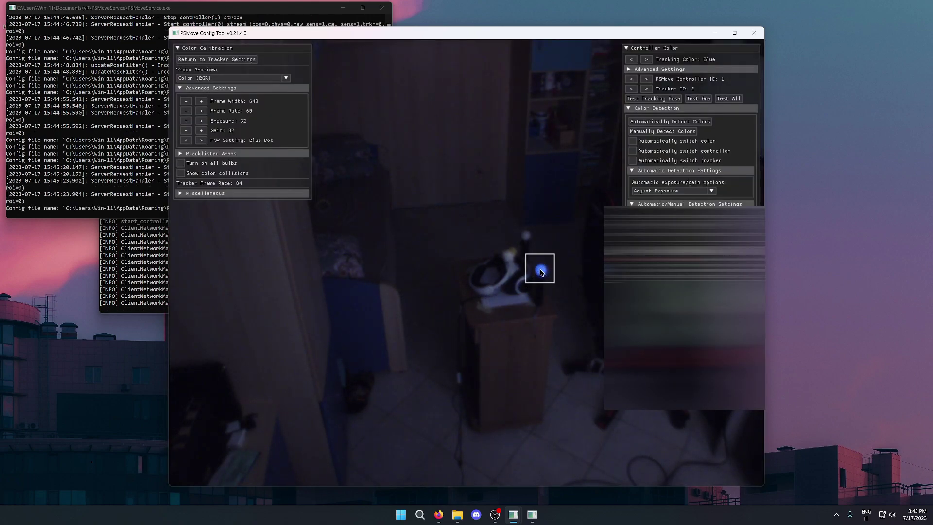
left_click(212, 59)
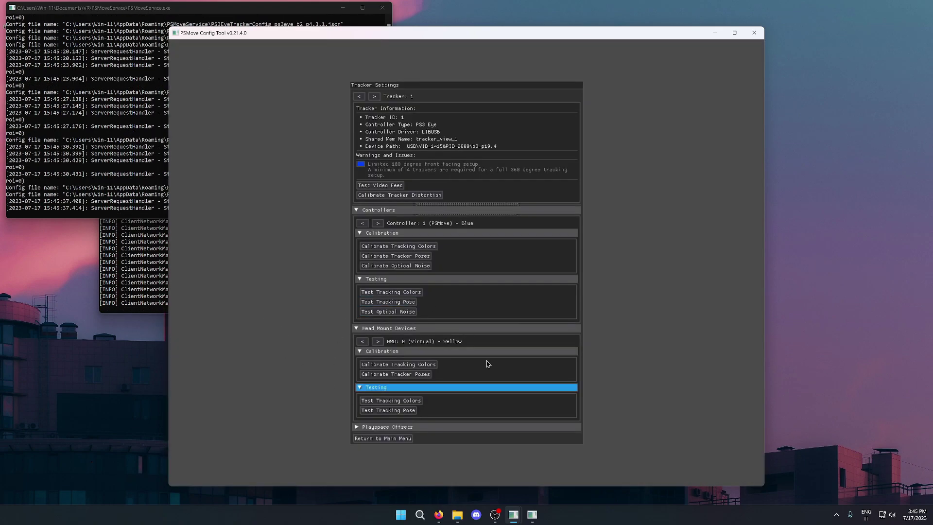
left_click(391, 364)
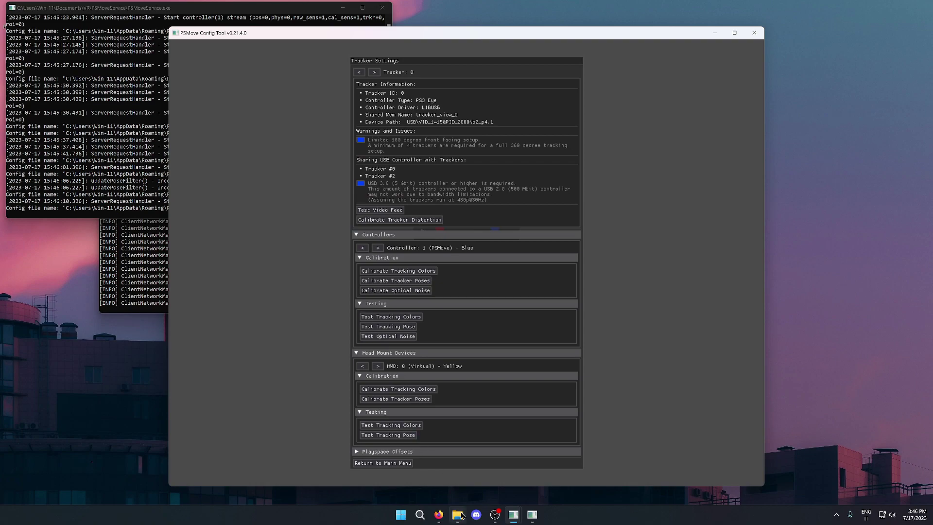
Open the CalibrationMat_A4 PDF from the assets\calibration\pose folder inside PSMoveService
left_click(459, 514)
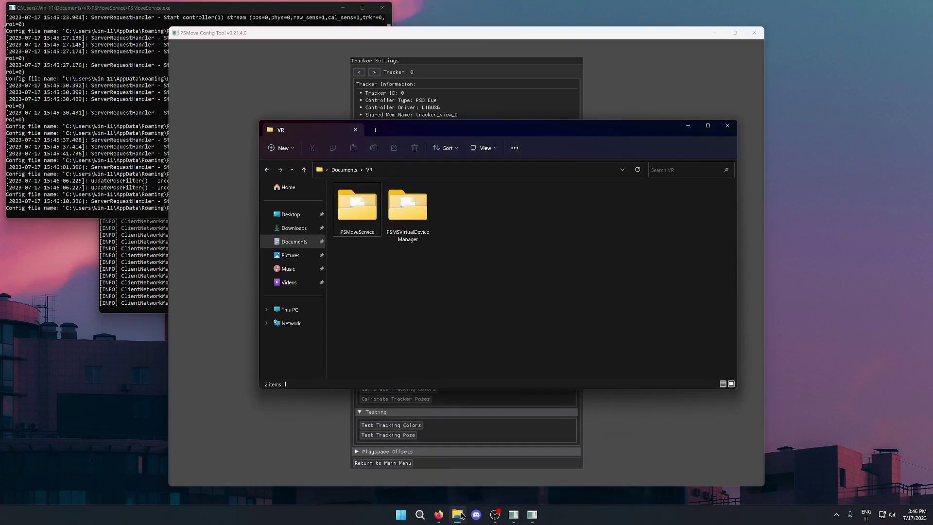
double_click(353, 229)
double_click(350, 201)
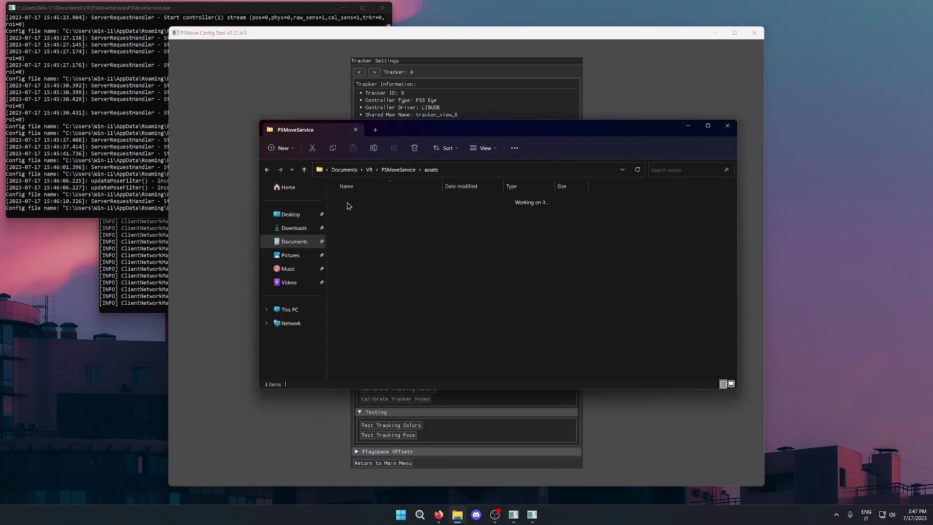
double_click(348, 202)
double_click(369, 214)
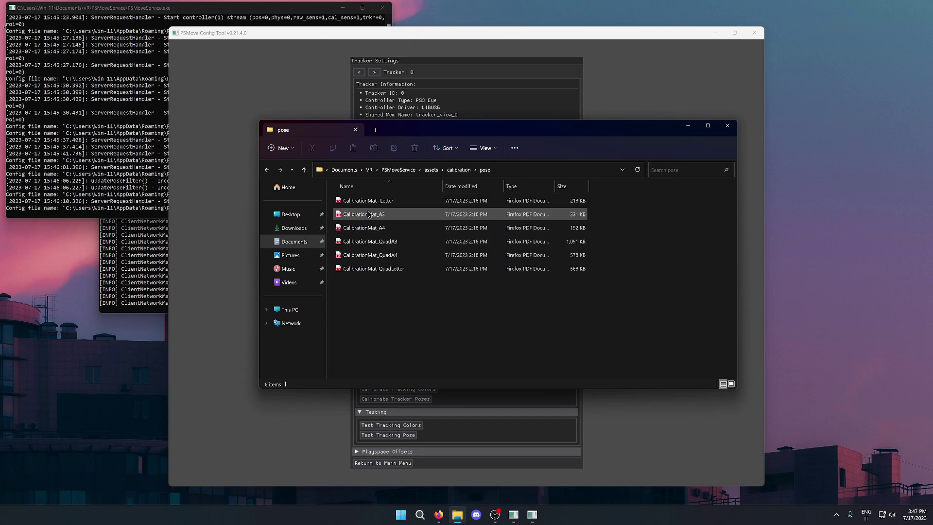
left_click_drag(614, 236, 393, 199)
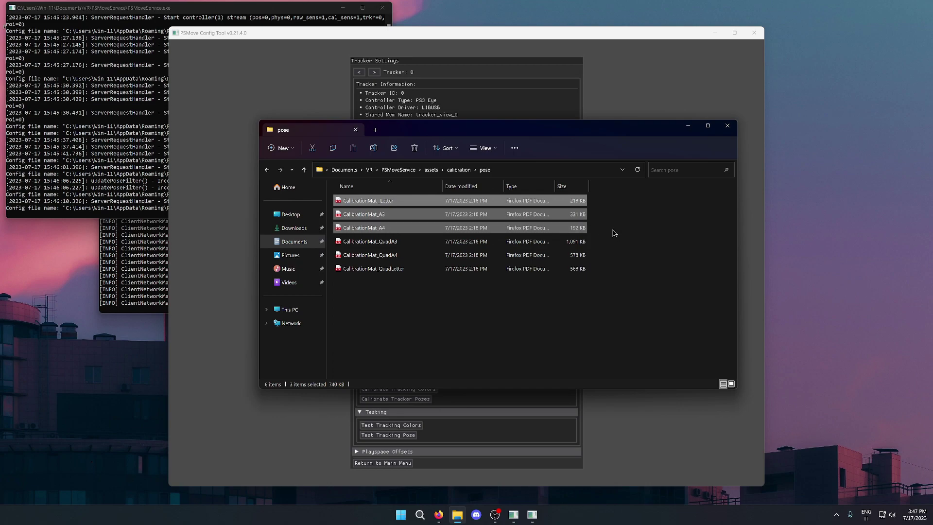
double_click(401, 228)
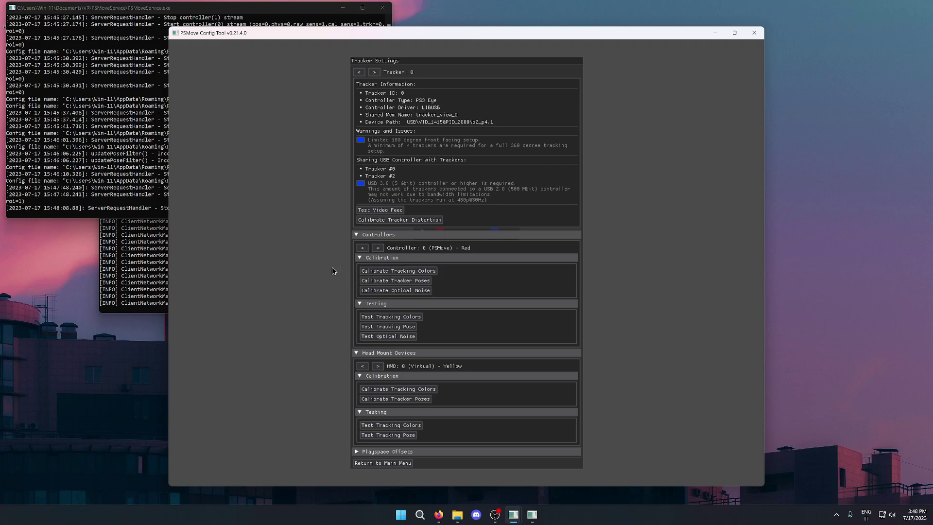
Start the tracker pose calibration for controller 0 using the [1 Paper] A4 format mat
left_click(404, 282)
left_click(385, 78)
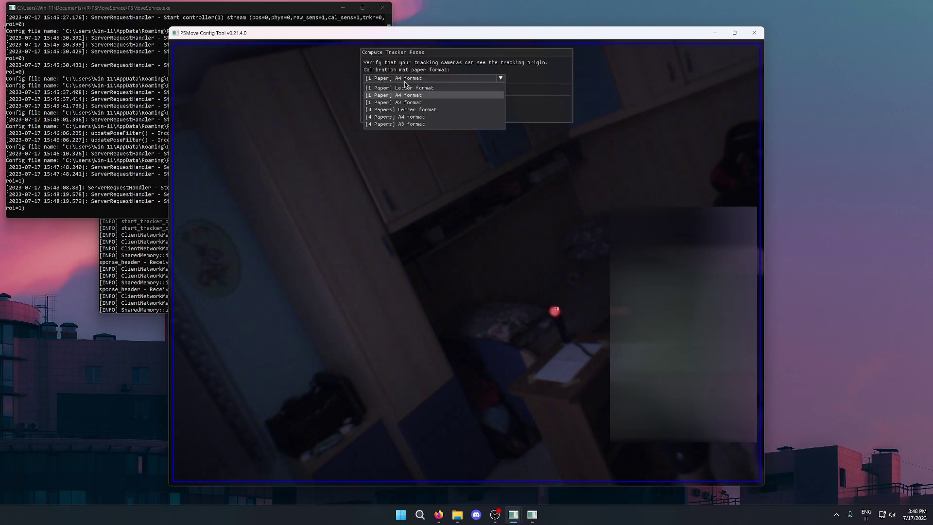
left_click(398, 95)
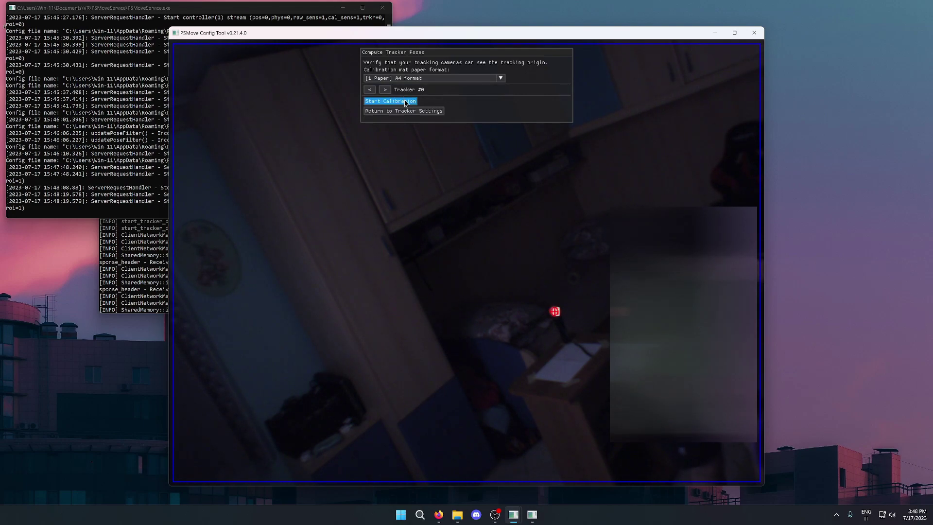
left_click(403, 100)
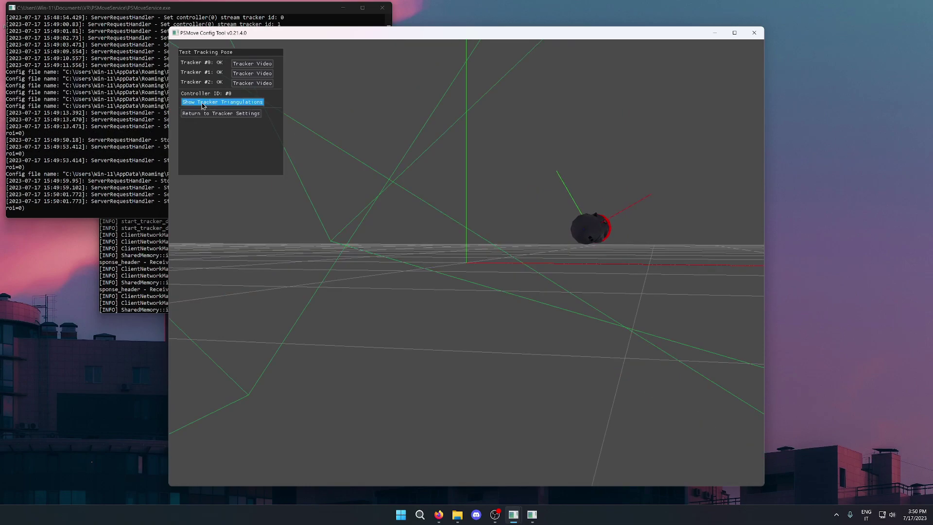
Examine controller 0's tracker triangulations and tracked pose in the 3D view, and return to the tracker settings
left_click(220, 102)
mouse_move(486, 187)
left_mouse_down()
mouse_move(364, 181)
mouse_move(456, 190)
mouse_move(470, 177)
left_mouse_up()
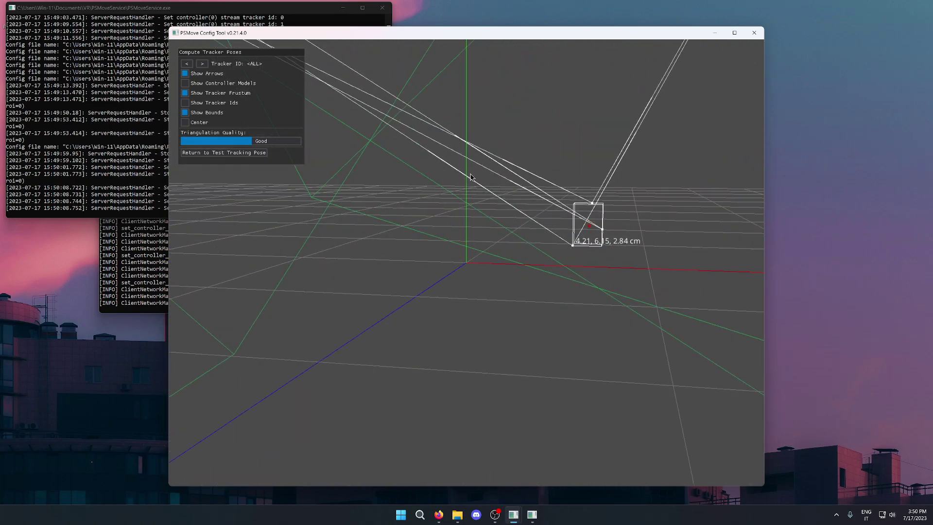
left_click(251, 153)
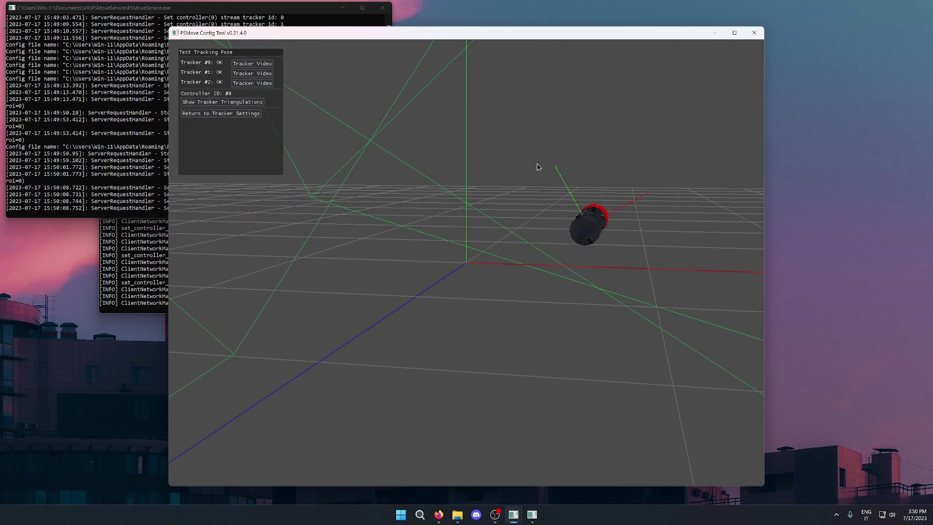
left_click_drag(538, 167, 550, 190)
left_click(232, 114)
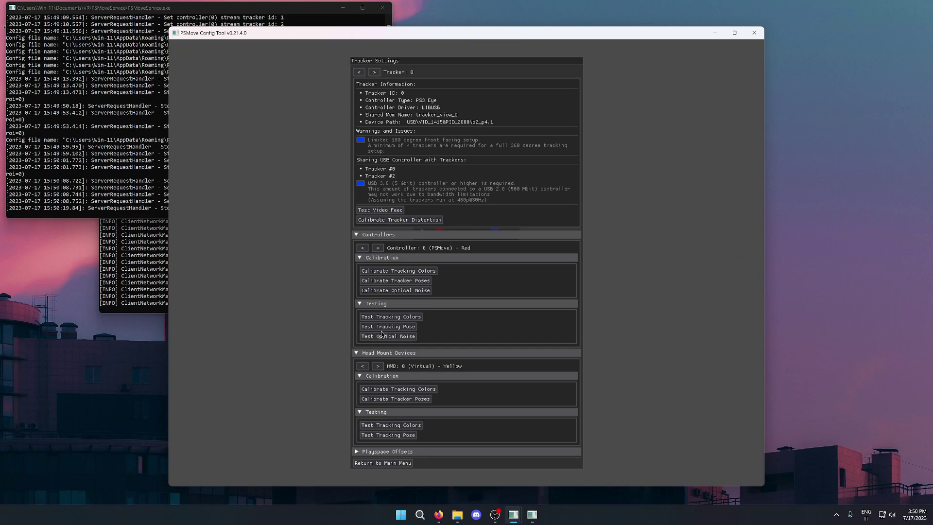
Run the tracker pose calibration for controller 0 again with the A4 mat, and inspect the tracker triangulation quality
left_click(395, 280)
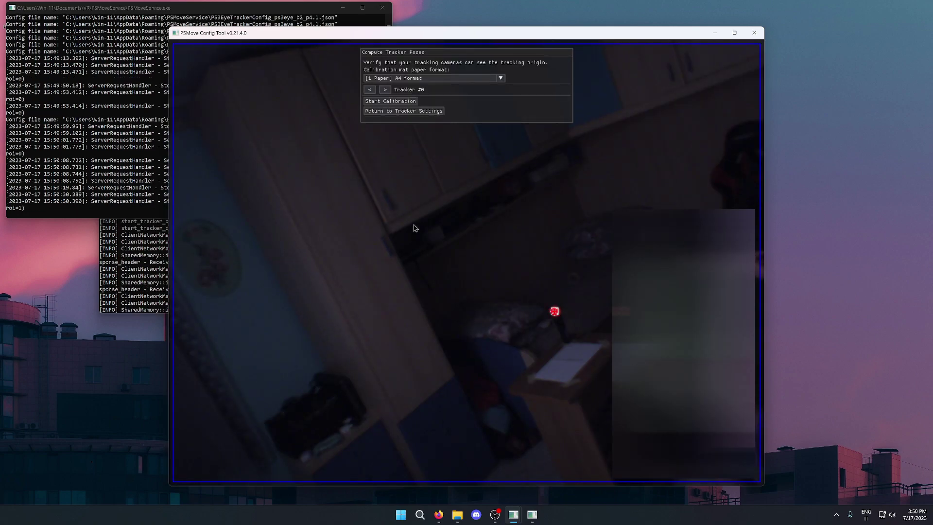
left_click(396, 102)
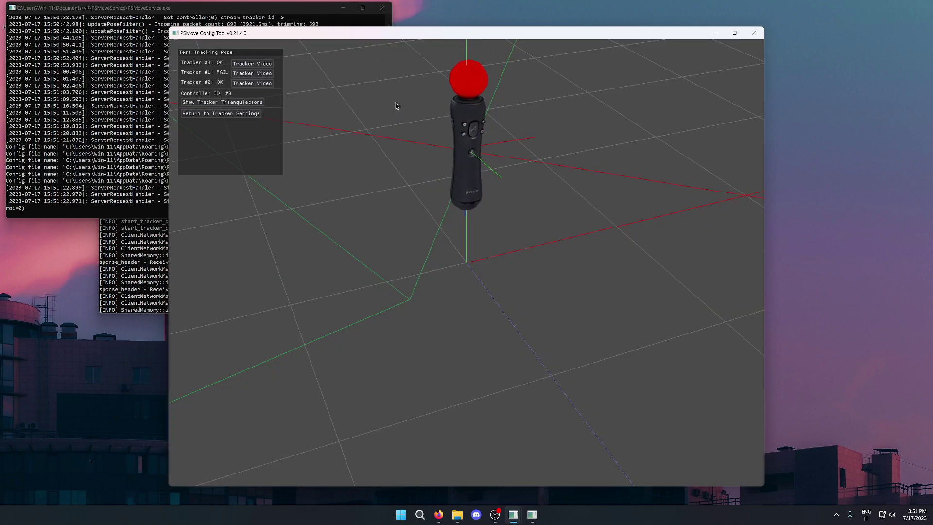
left_click(217, 102)
left_click_drag(424, 162, 360, 144)
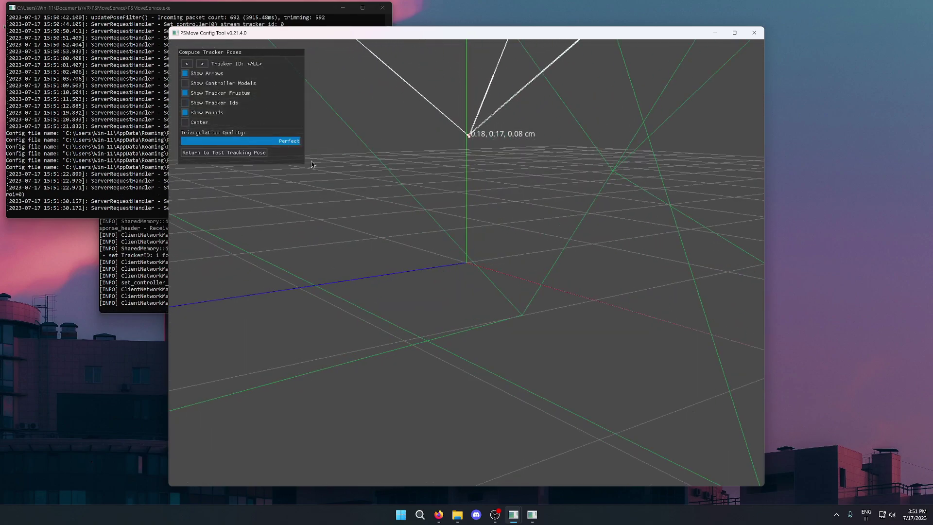
left_click_drag(313, 164, 288, 141)
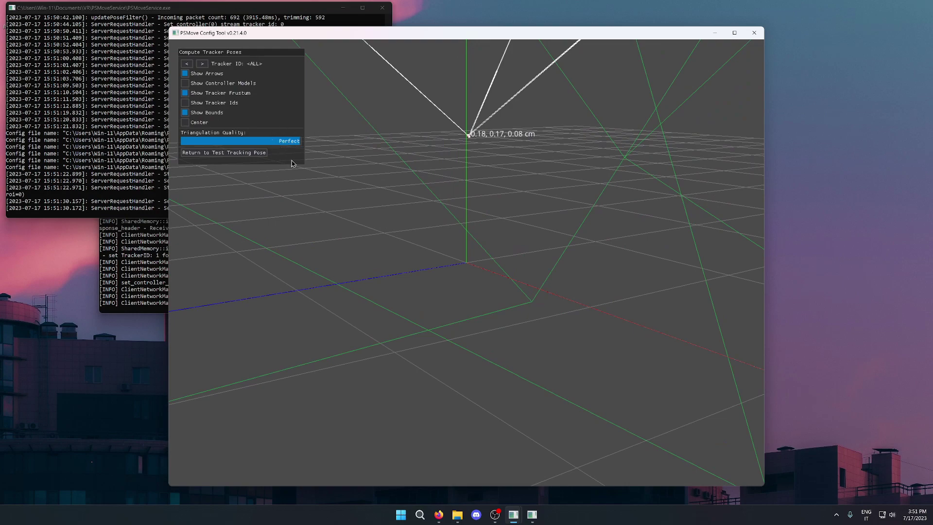
left_click_drag(414, 173, 450, 186)
key("Escape")
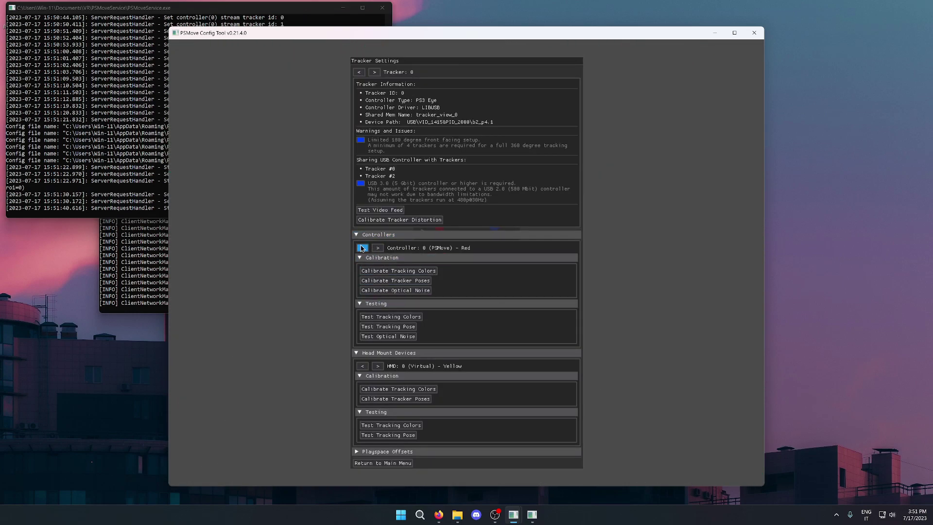
Test the tracking pose with all controllers selected, and exit the config tool
left_click(361, 248)
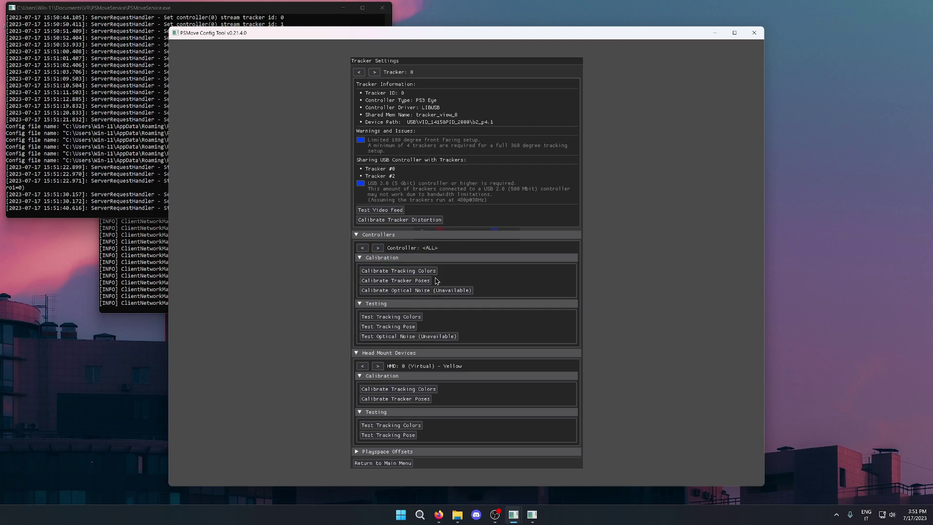
left_click(396, 327)
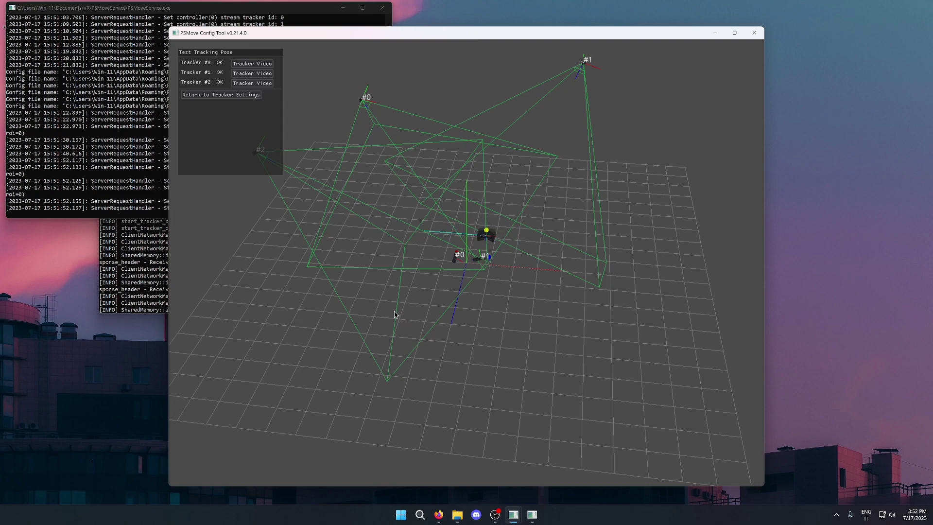
key("Escape")
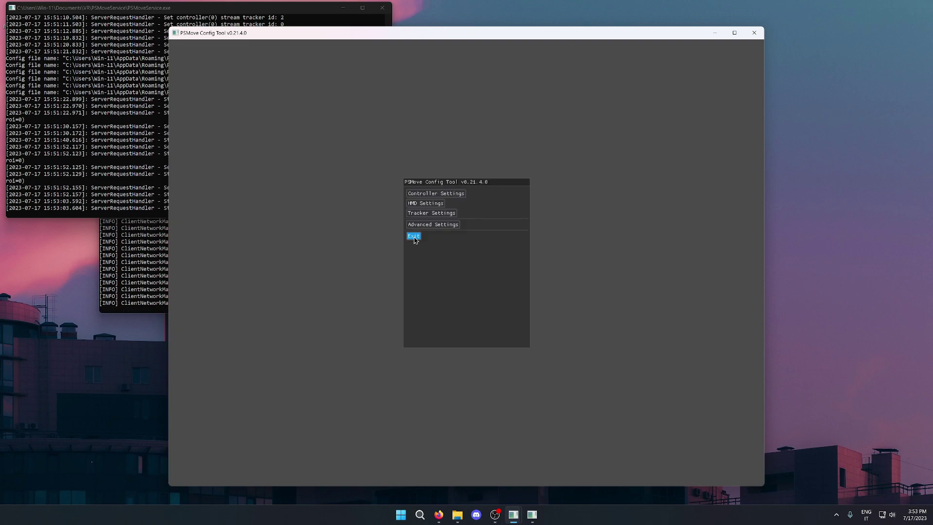
left_click(413, 236)
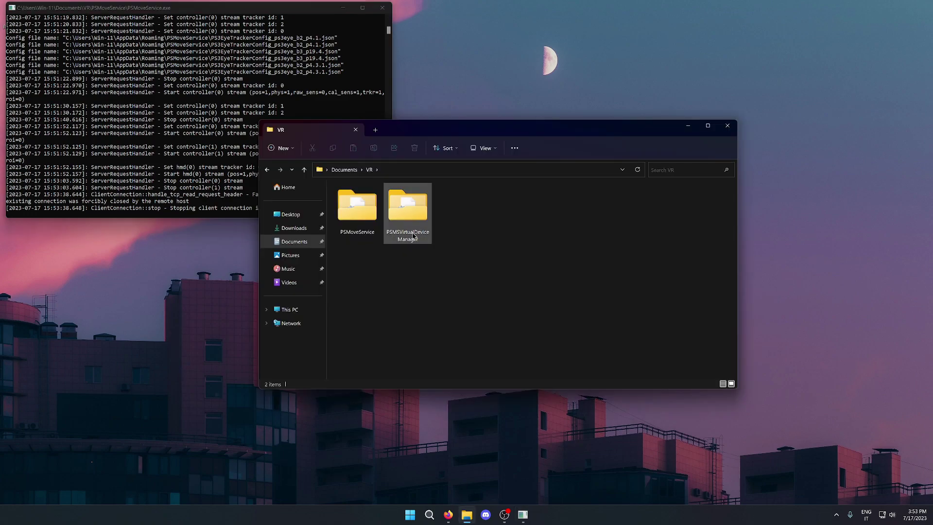
Launch Virtual Device Manager from the PSMSVirtualDeviceManager folder
double_click(413, 237)
scroll(384, 315, "down", 10)
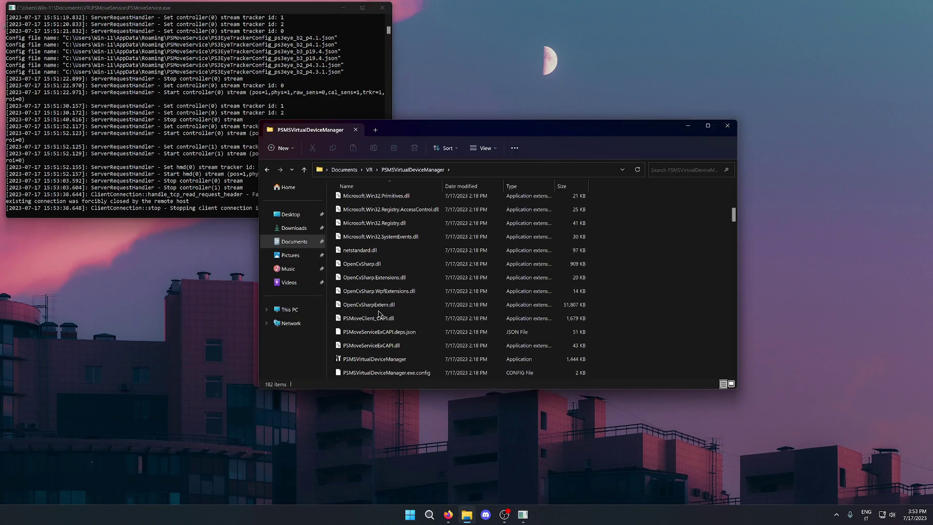
double_click(382, 358)
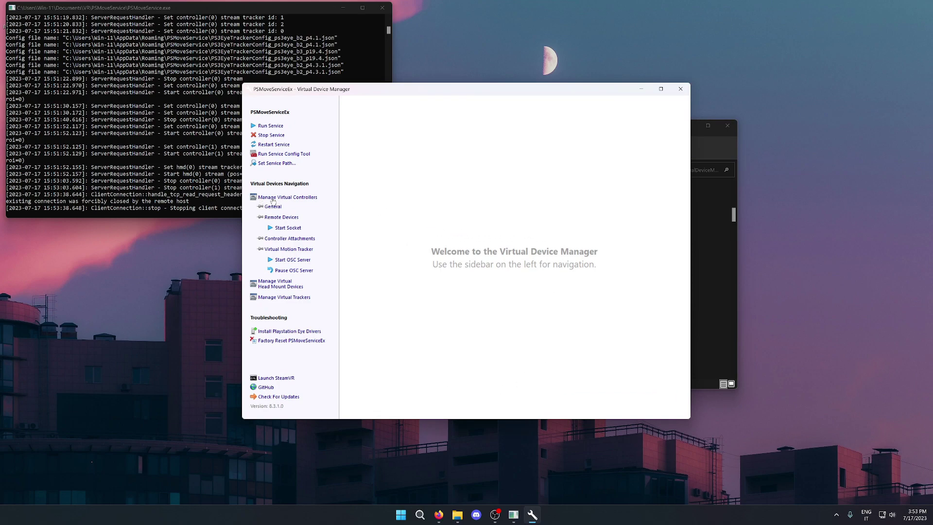
Register the SteamVR driver in the virtual controllers' Virtual Motion Tracker settings
left_click(303, 199)
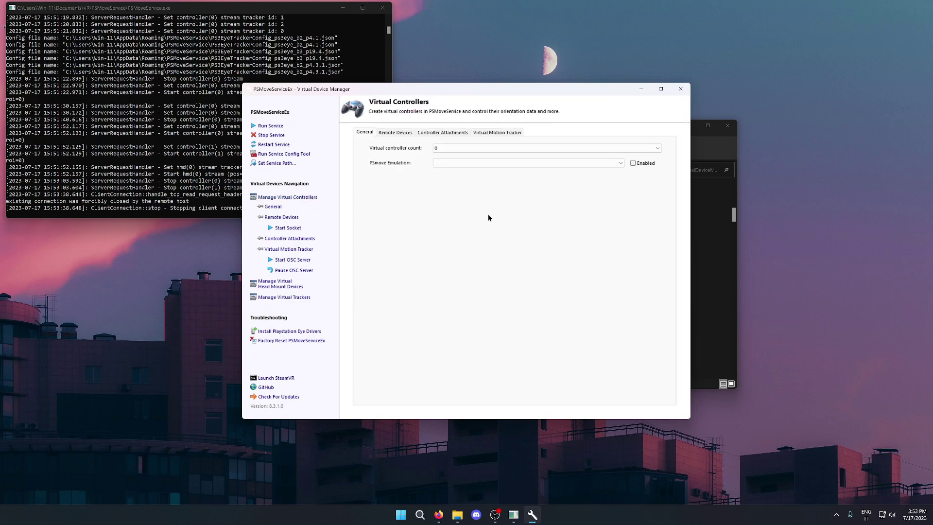
left_click(509, 136)
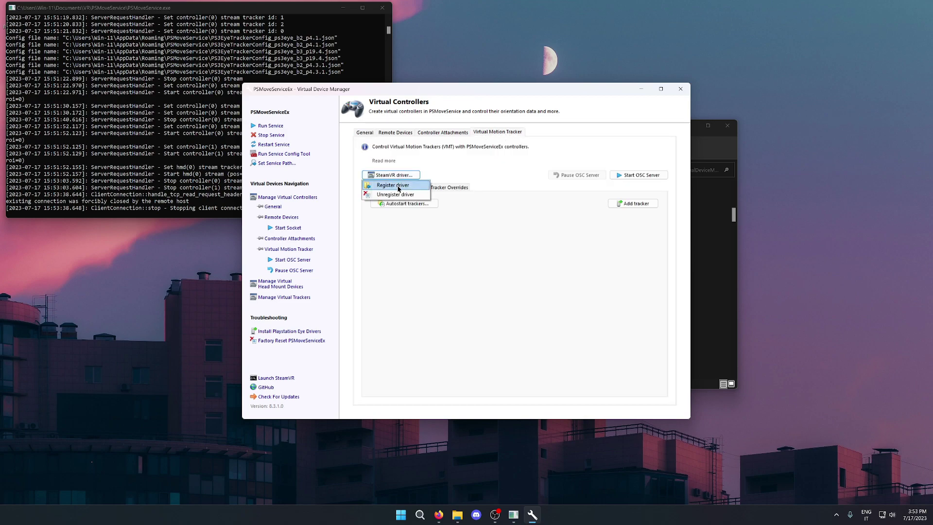
left_click(389, 189)
left_click(506, 290)
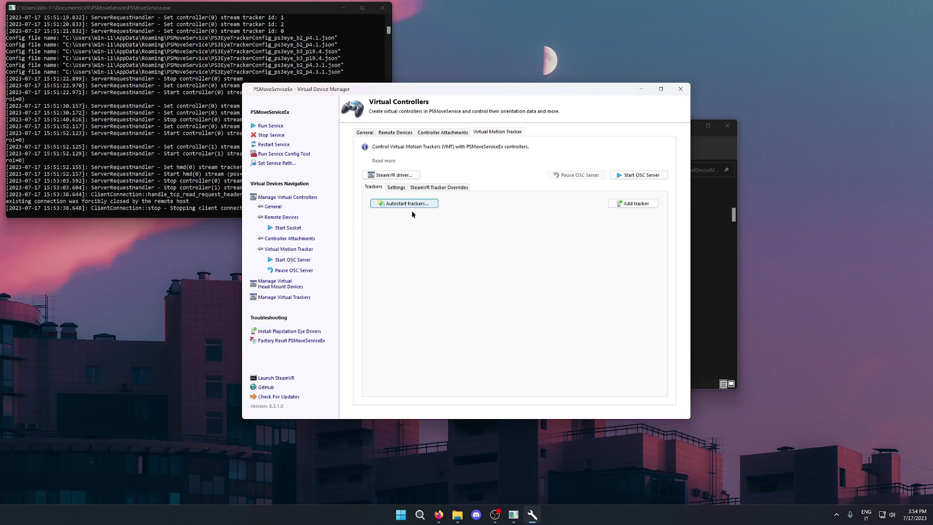
Add two motion trackers: controller ID 0 with VMT tracker ID 1, and controller ID 1 with VMT tracker ID 2
left_click(637, 203)
left_click(636, 204)
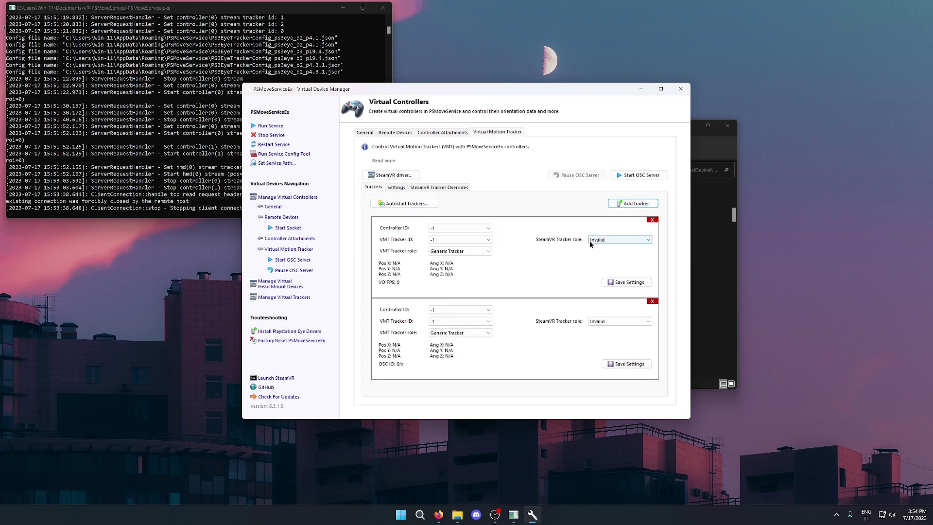
left_click(486, 228)
left_click(468, 234)
left_click(464, 240)
left_click(463, 244)
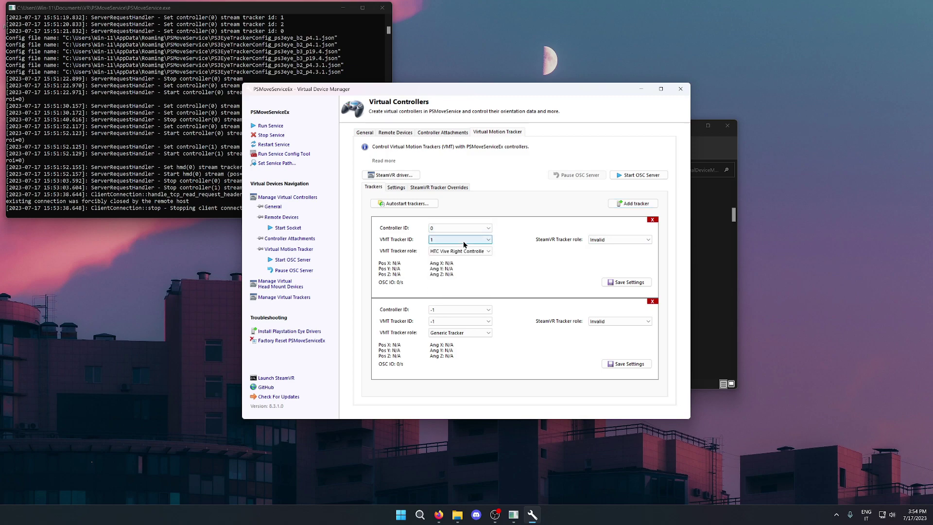
left_click(480, 309)
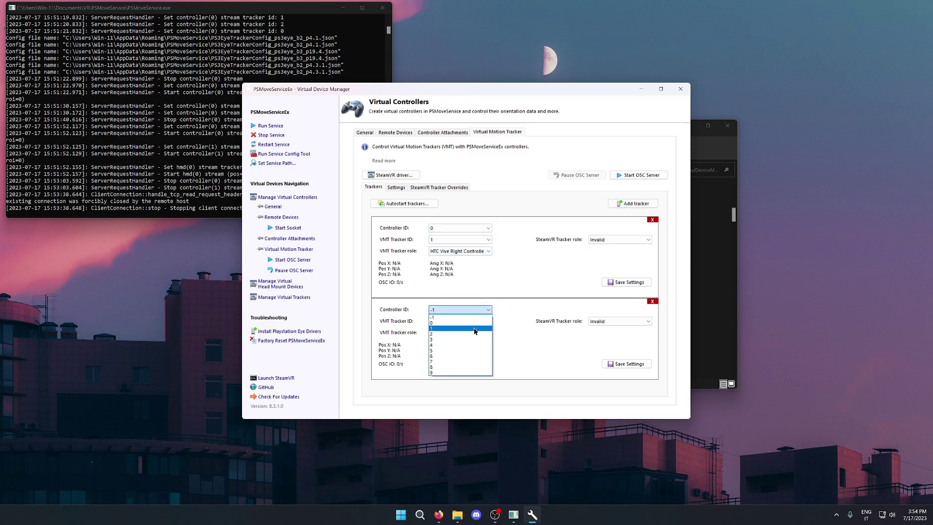
left_click(477, 327)
left_click(475, 239)
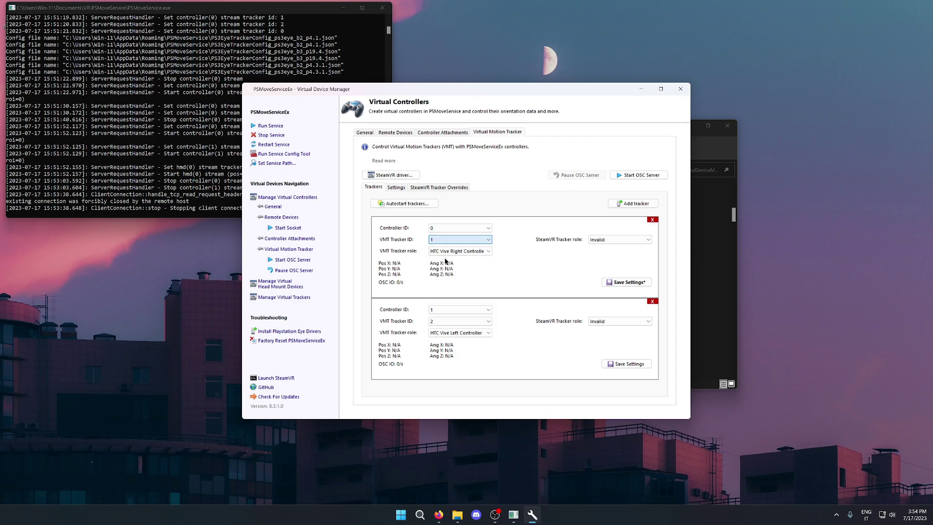
left_click(445, 258)
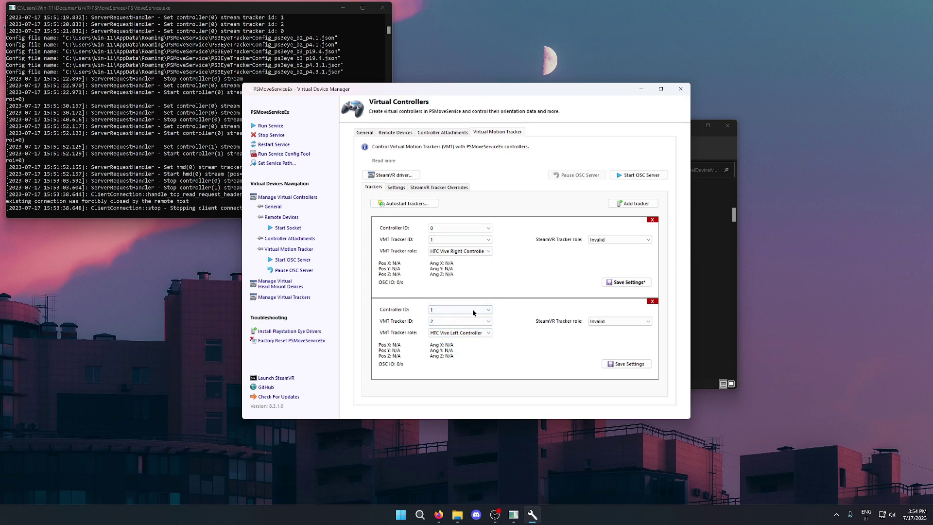
Set the VMT tracker role to HTC Vive Right Controller for controller 0 and HTC Vive Left Controller for controller 1
left_click(452, 251)
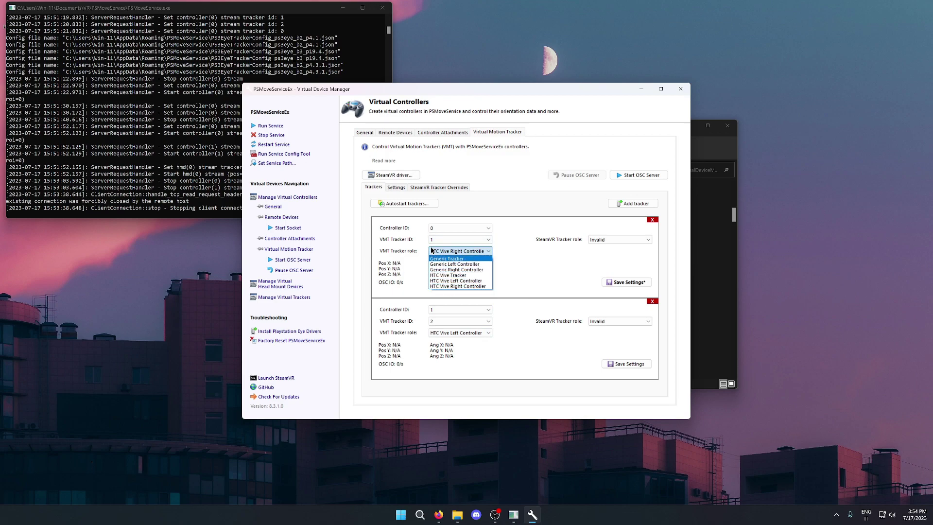
left_click(451, 287)
left_click(459, 333)
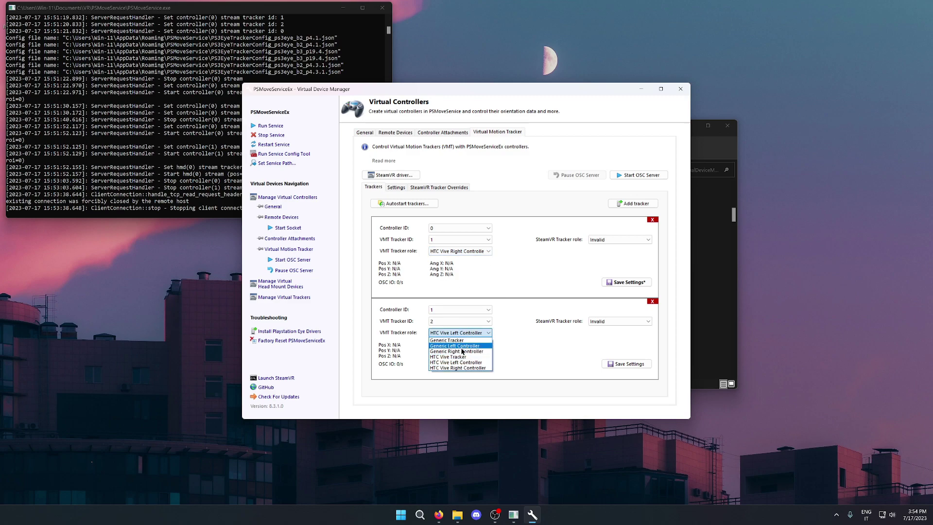
left_click(456, 363)
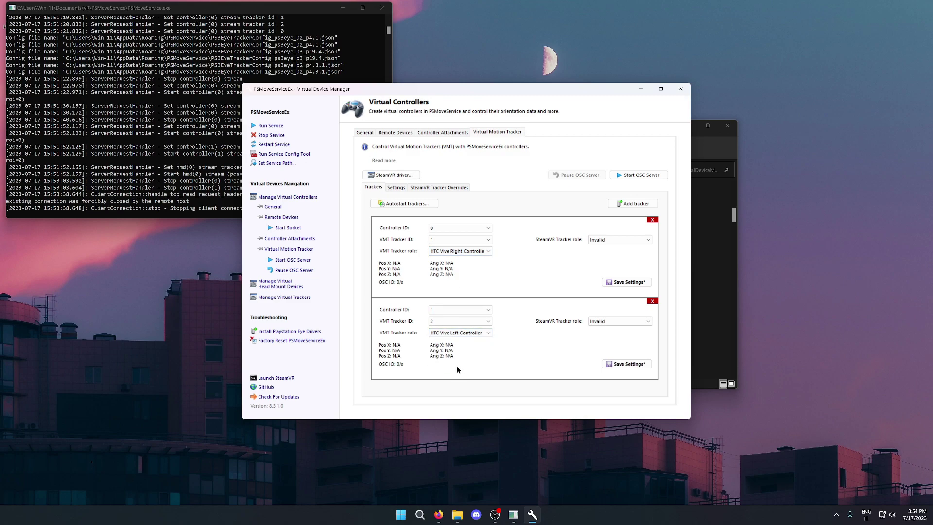
Set the SteamVR tracker role to Handed Right for controller 0 and Handed Left for controller 1
left_click(613, 240)
left_click(613, 255)
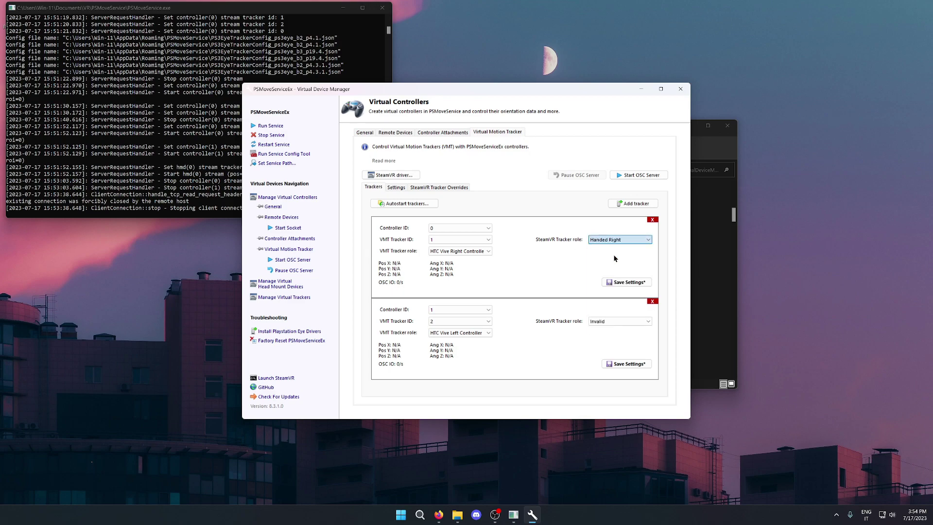
left_click(618, 321)
left_click(613, 331)
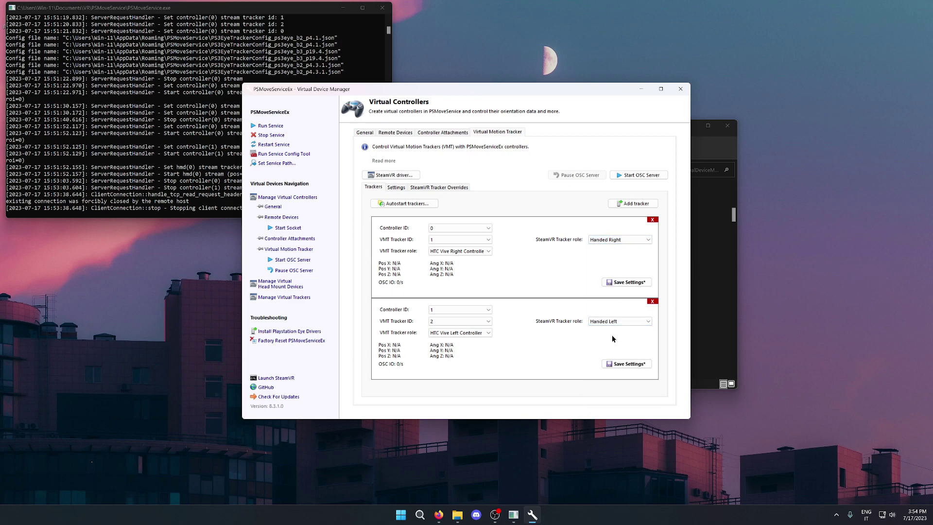
Enable tracker autostart for controller IDs 0 and 1
left_click(410, 203)
left_click(419, 212)
left_click(421, 203)
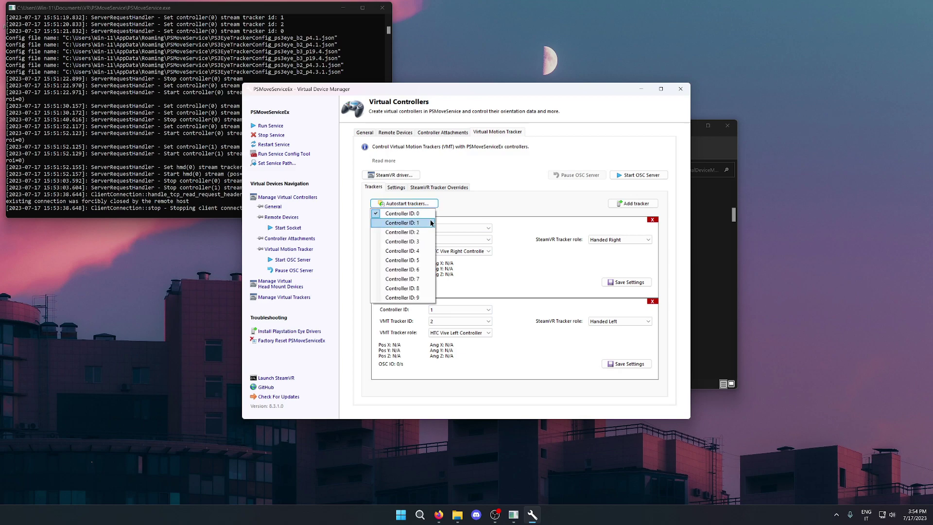
left_click(425, 223)
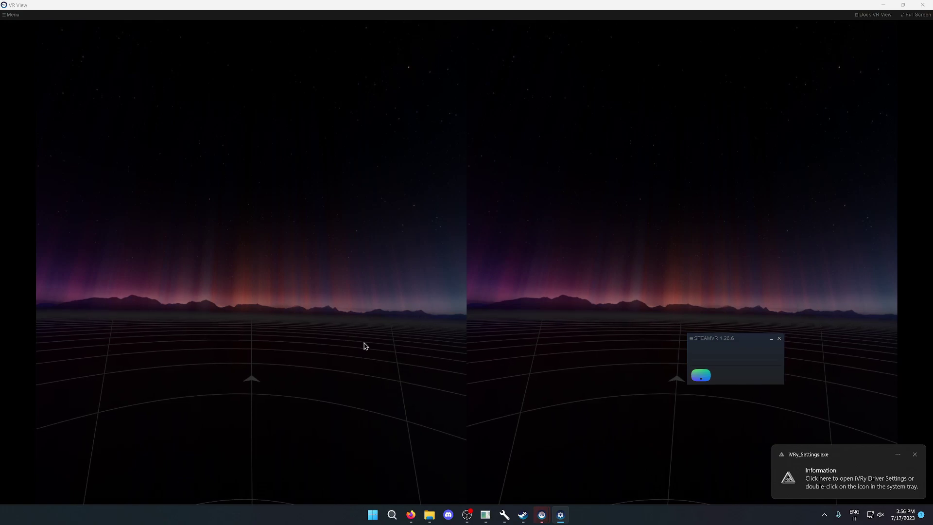
Switch to the iVRy Settings window of the running headset driver
left_click(835, 515)
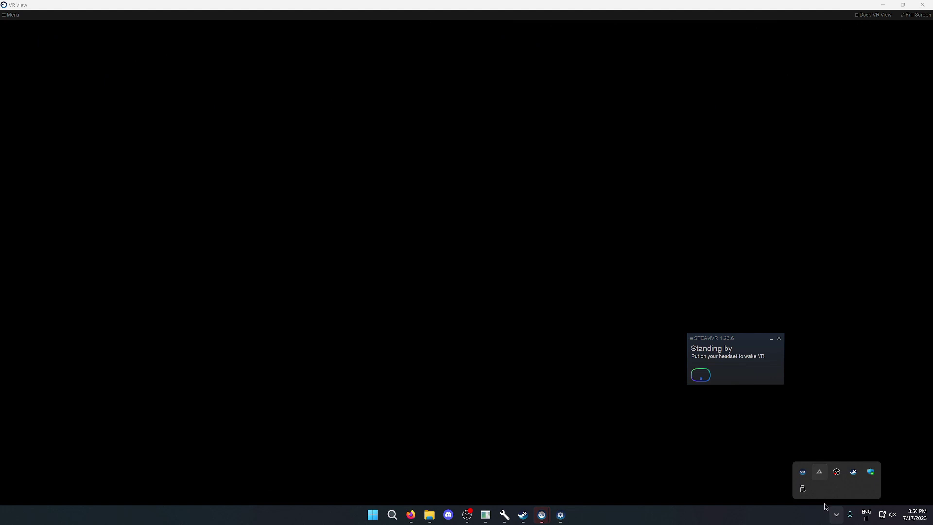
left_click(819, 475)
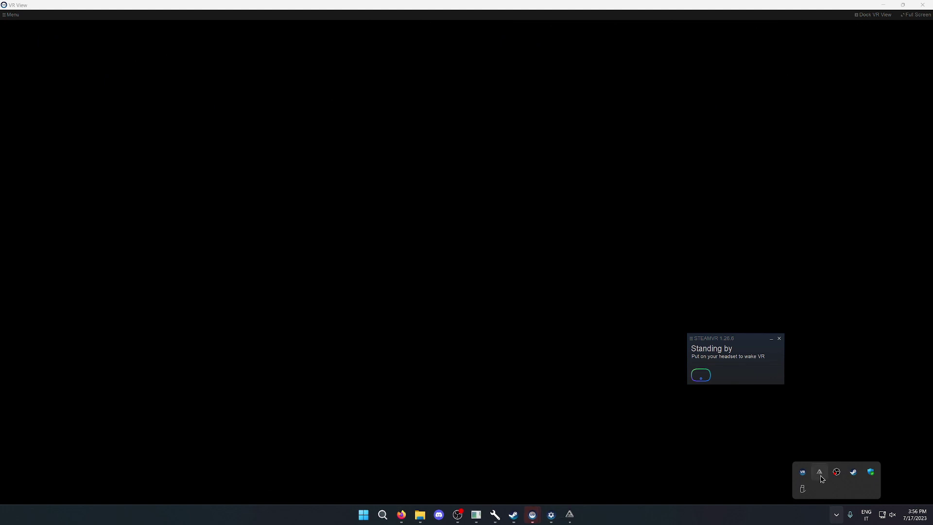
left_click(564, 514)
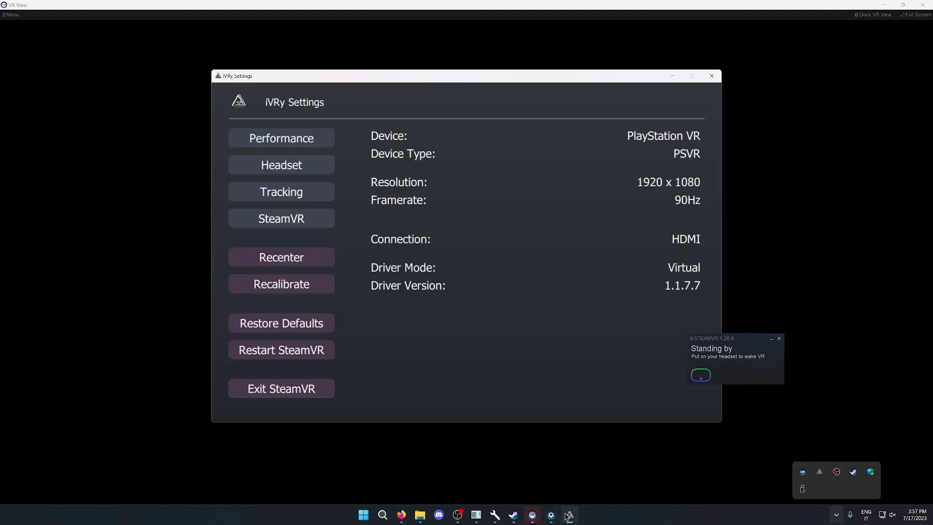
In the iVRy SteamVR settings, set the driver mode to VR-Direct and the render resolution to 2560 x 1440
left_click(151, 217)
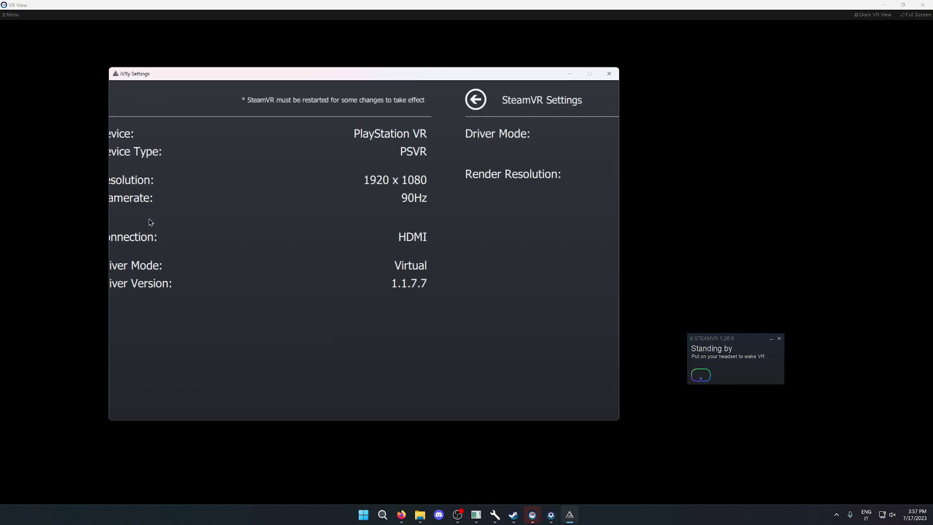
left_click(341, 140)
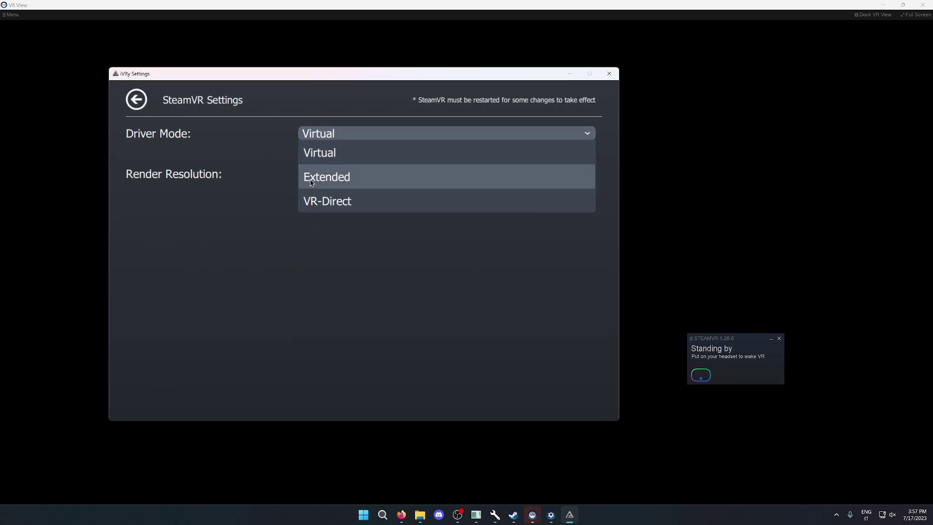
left_click(337, 202)
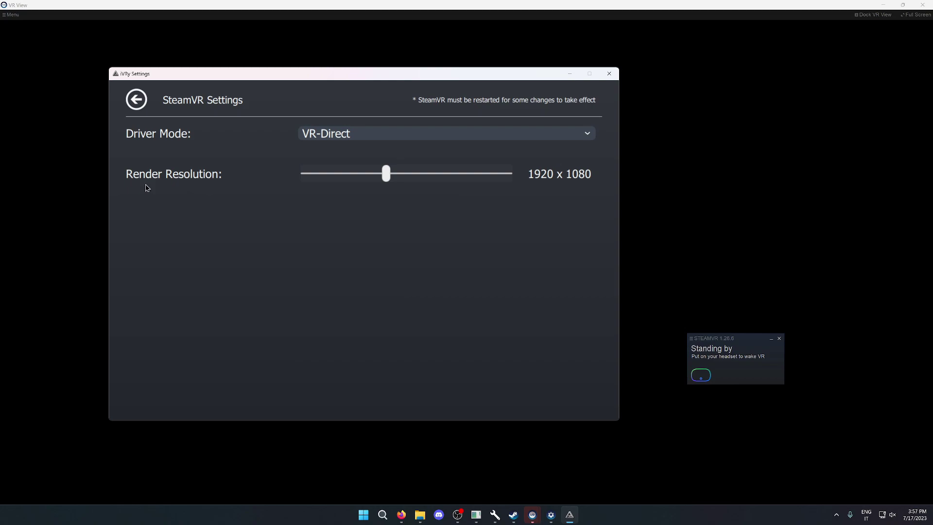
left_click_drag(388, 175, 426, 173)
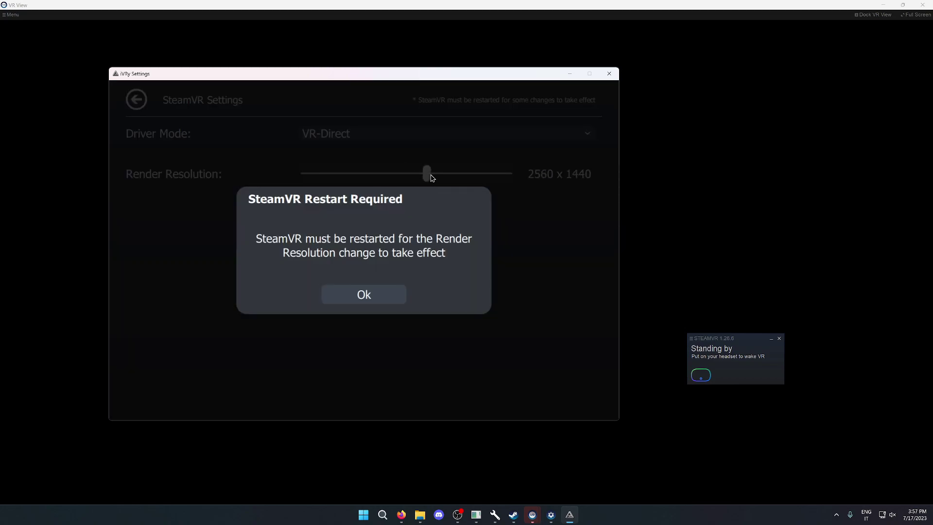
left_click(384, 294)
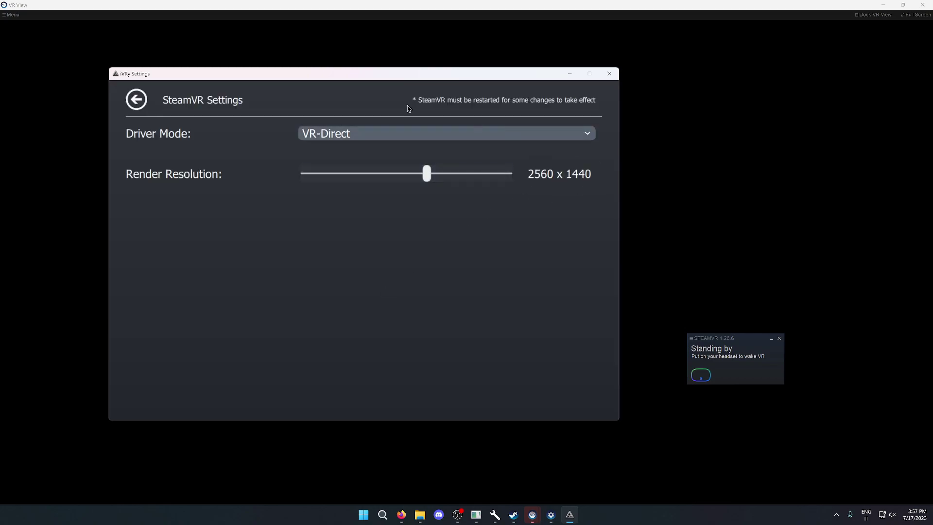
left_click(135, 98)
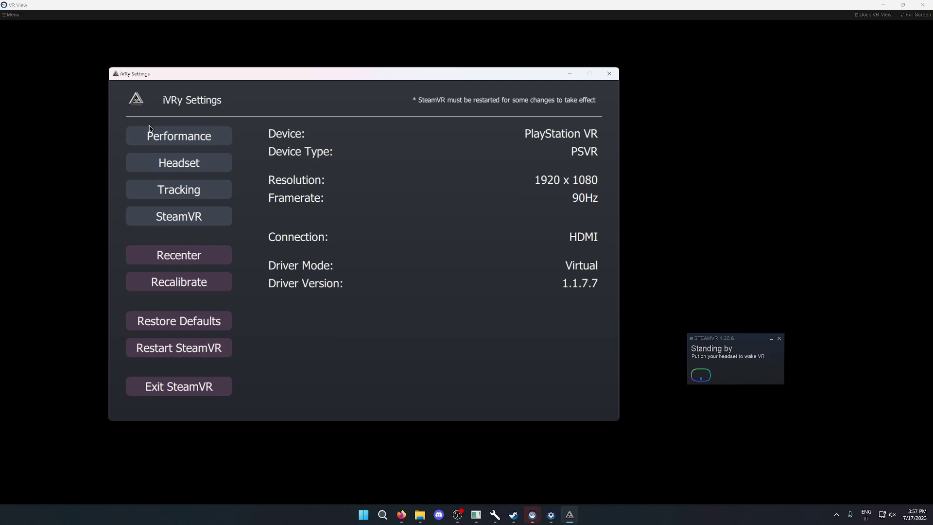
In the iVRy tracking settings, set the tracker to PSMoveService and turn off the headset LEDs
left_click(163, 183)
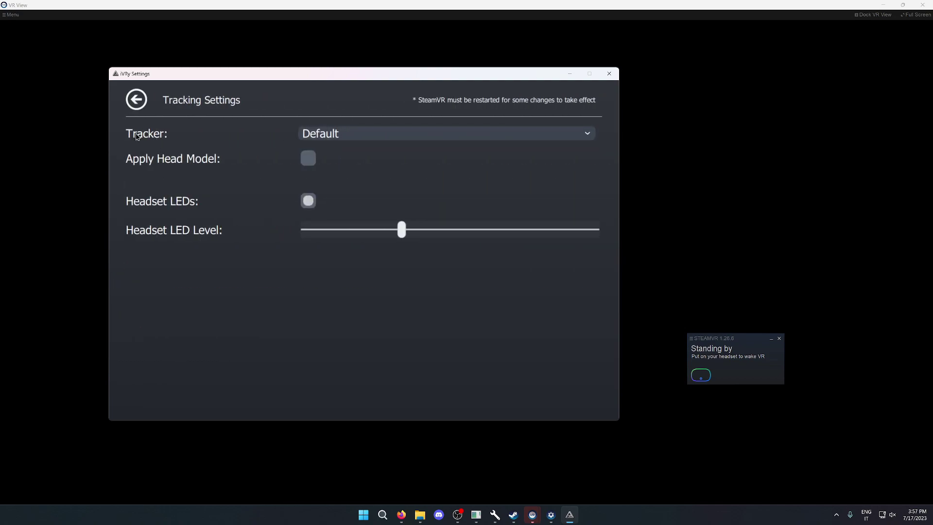
left_click(348, 136)
left_click(342, 203)
left_click(387, 316)
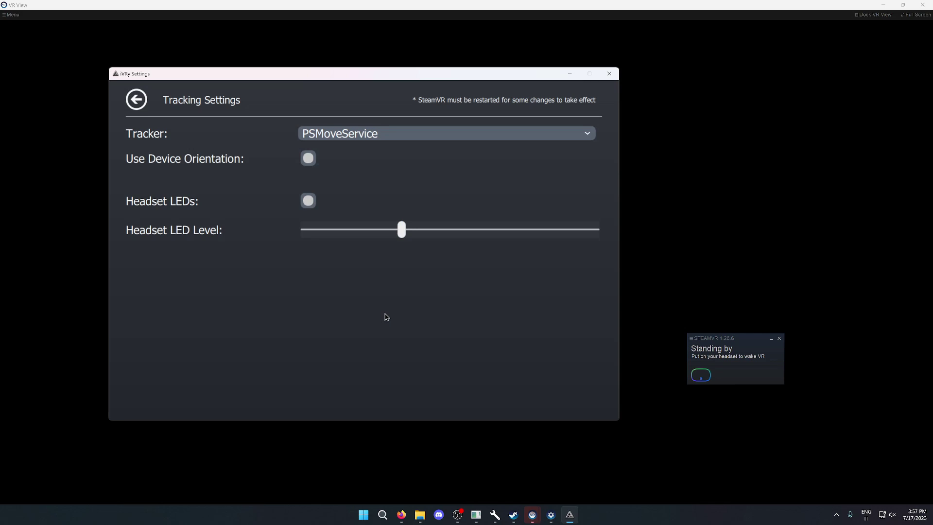
left_click(308, 201)
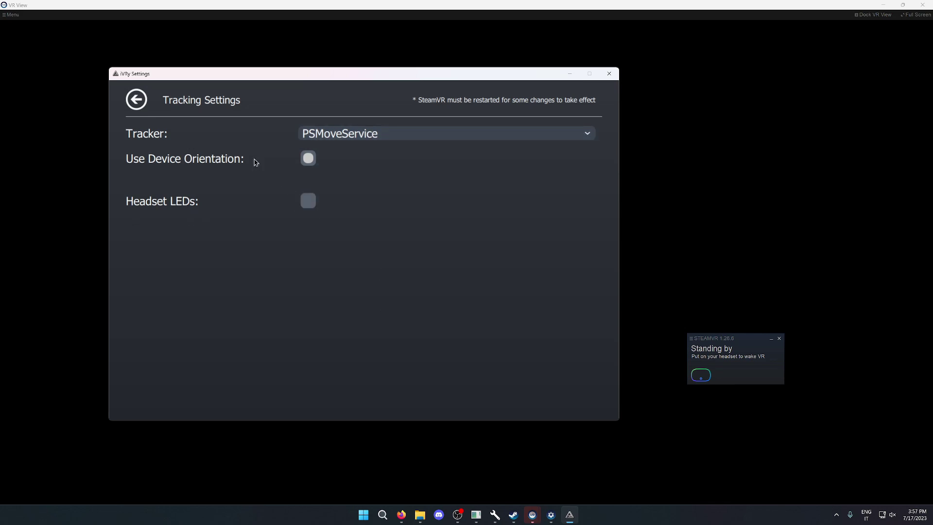
Restart SteamVR from the main iVRy settings page to apply the changed driver options
left_click(135, 96)
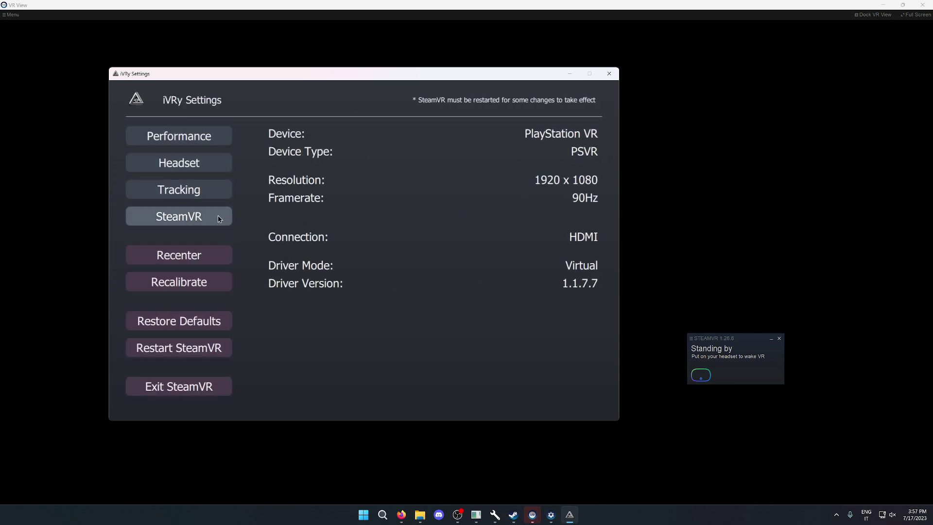
left_click(225, 348)
left_click(314, 298)
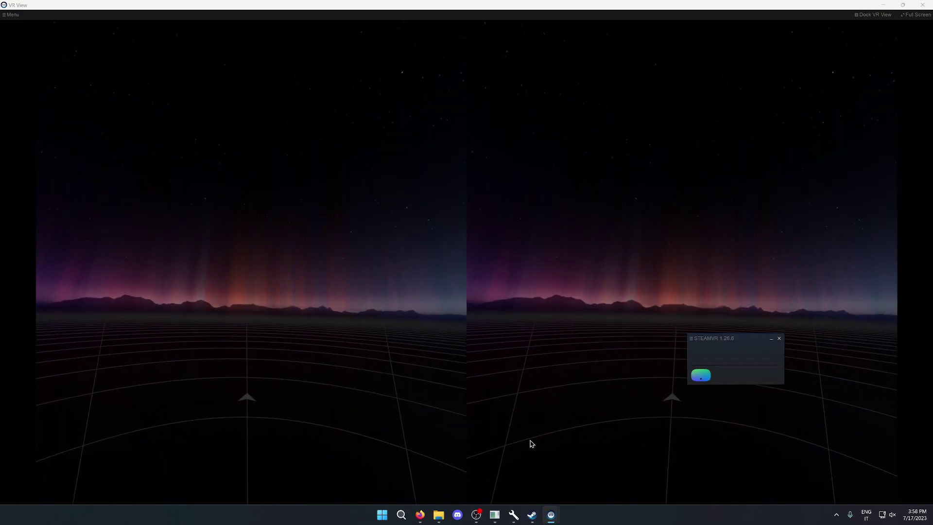
Switch to Virtual Device Manager and start the OSC server for the motion trackers
left_click(515, 517)
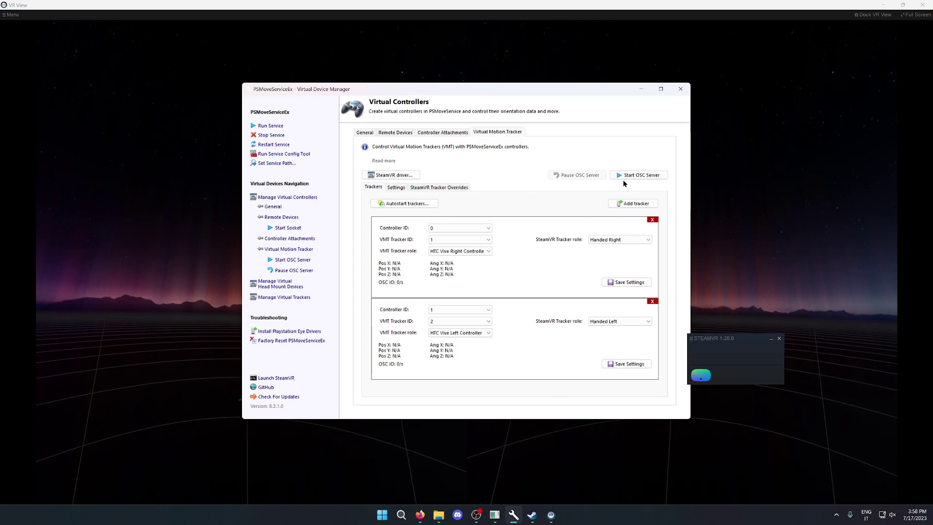
left_click(637, 178)
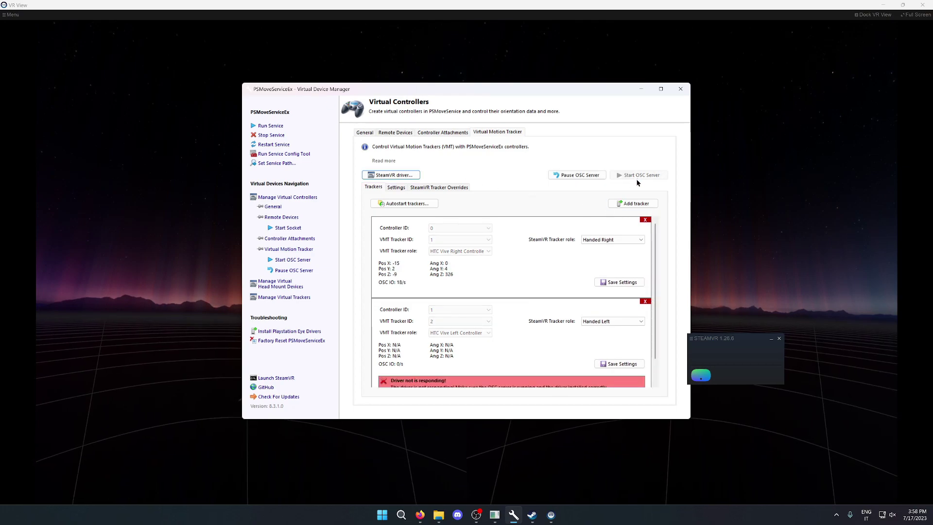